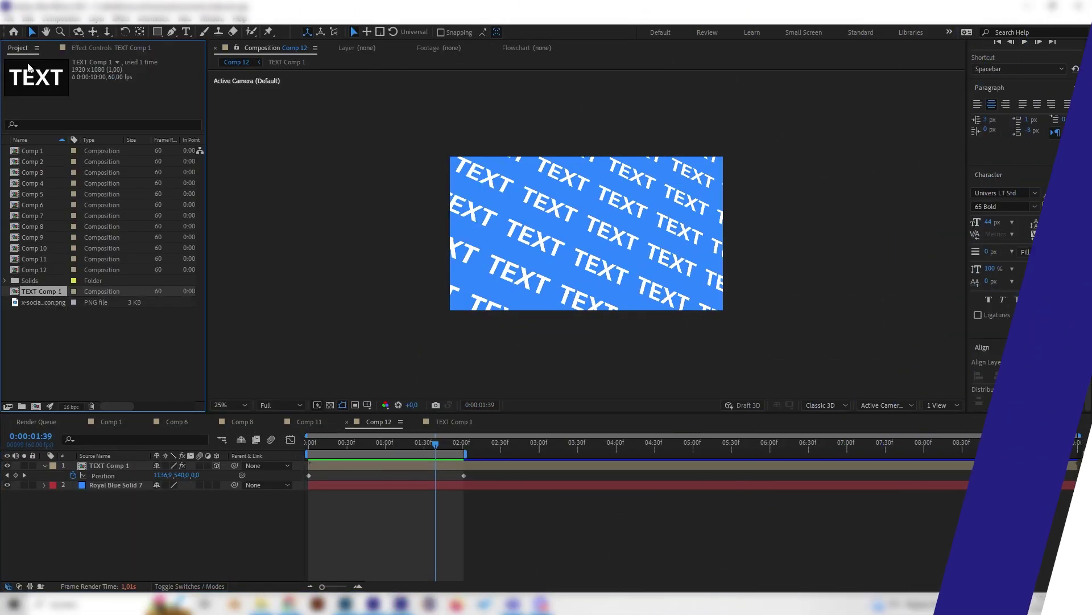
Create a new 1920×1080 composition, Comp 13, accepting the default settings
{"action": "right_click", "coordinate": [117, 314]}
{"action": "left_click", "coordinate": [170, 319]}
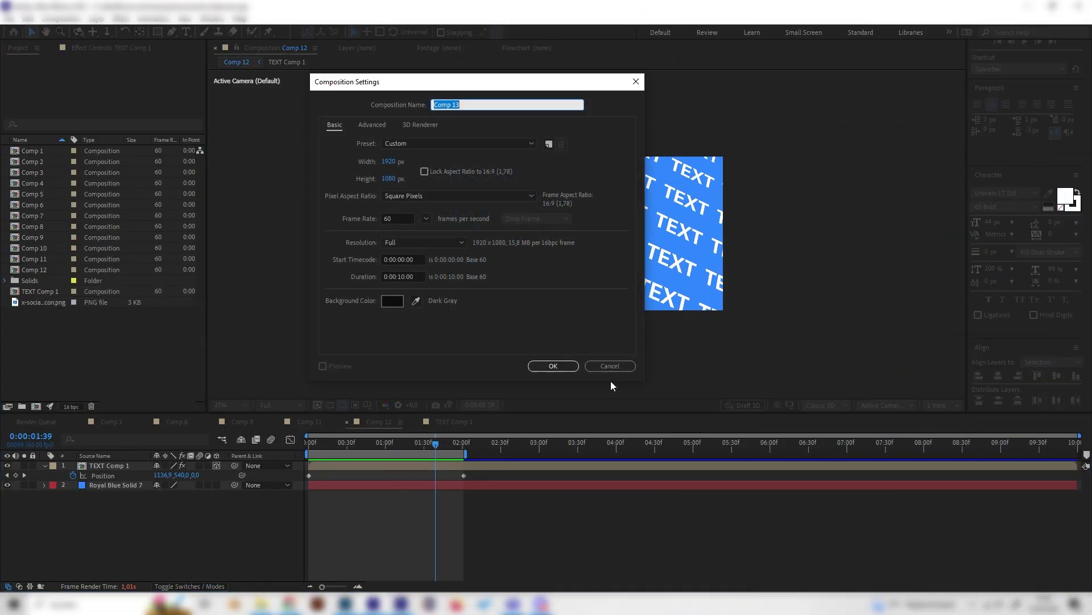
{"action": "left_click", "coordinate": [553, 365]}
Add a full-frame solid layer coloured blue 2869CB
{"action": "right_click", "coordinate": [156, 507]}
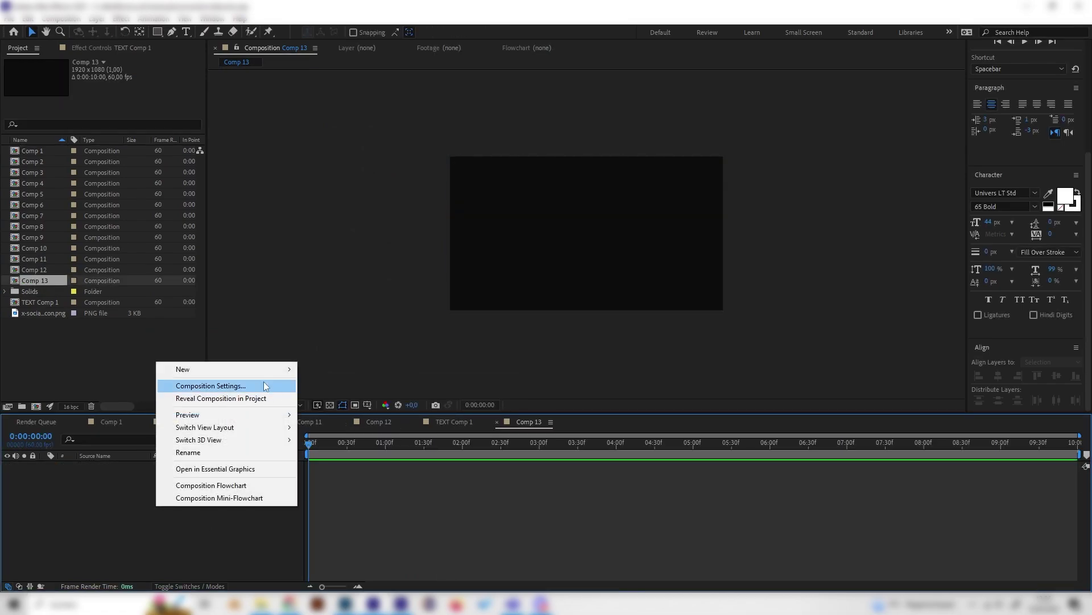
{"action": "mouse_move", "coordinate": [273, 366]}
{"action": "left_click", "coordinate": [341, 396]}
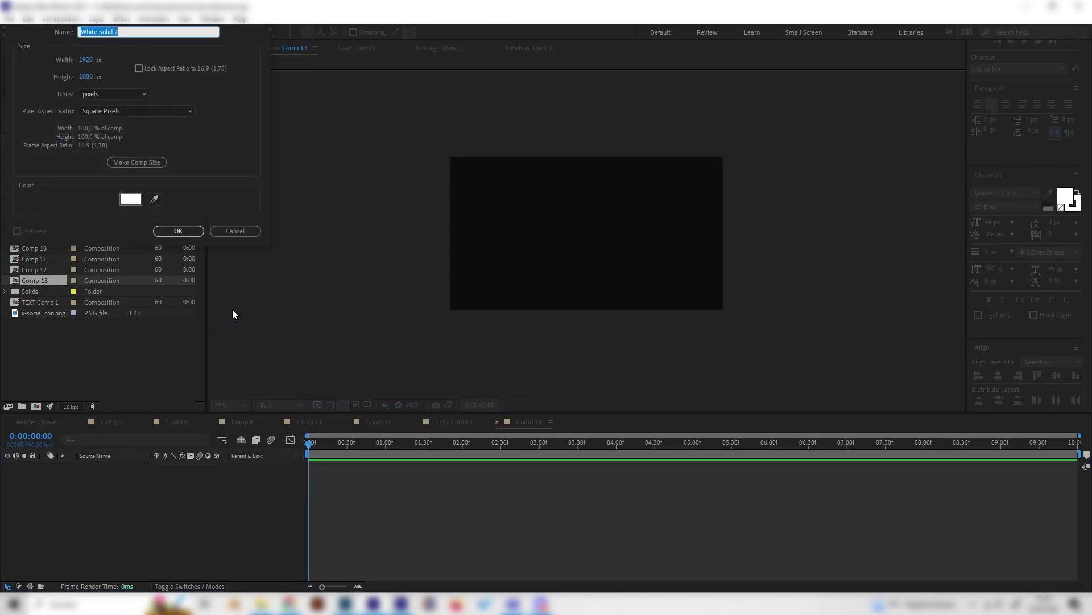
{"action": "left_click", "coordinate": [131, 199]}
{"action": "left_click", "coordinate": [173, 87]}
{"action": "left_click", "coordinate": [129, 55]}
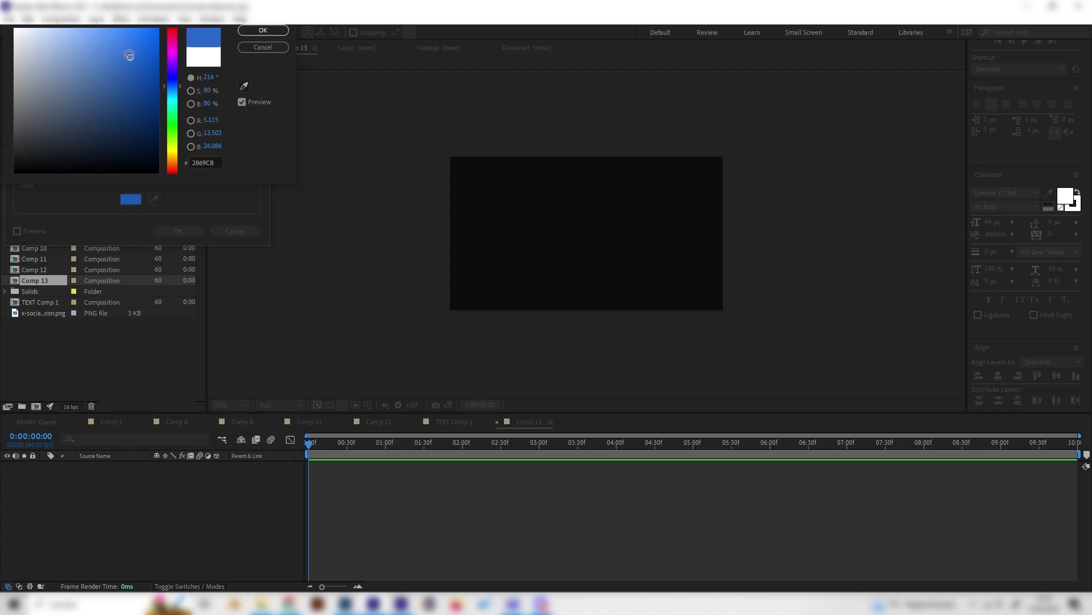
{"action": "left_click", "coordinate": [263, 30]}
{"action": "left_click", "coordinate": [178, 230]}
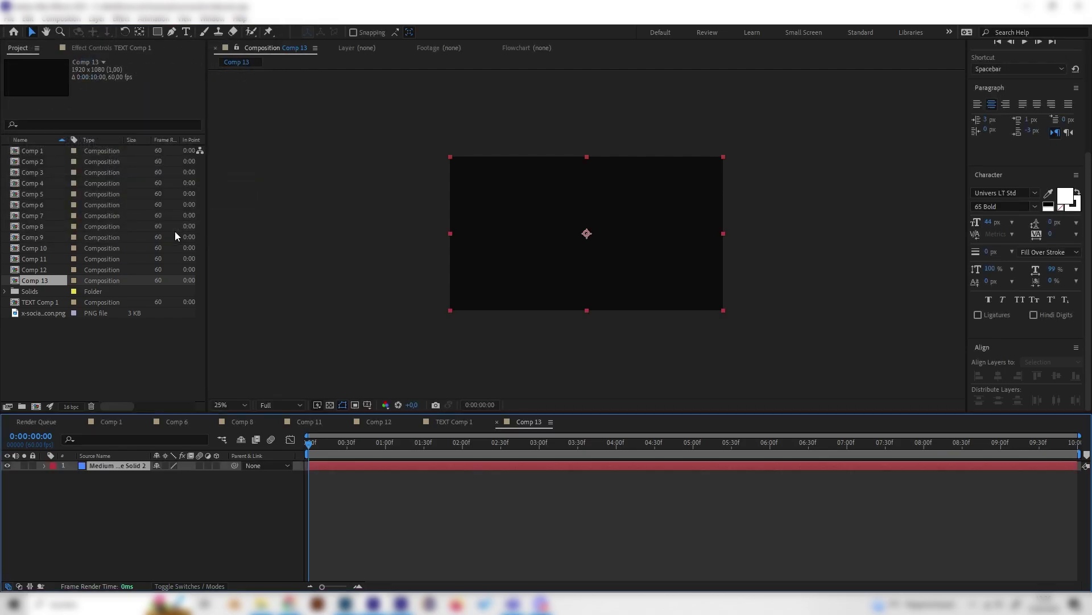
Add a text layer reading 'TEXT' above the blue solid
{"action": "right_click", "coordinate": [196, 502]}
{"action": "mouse_move", "coordinate": [254, 371]}
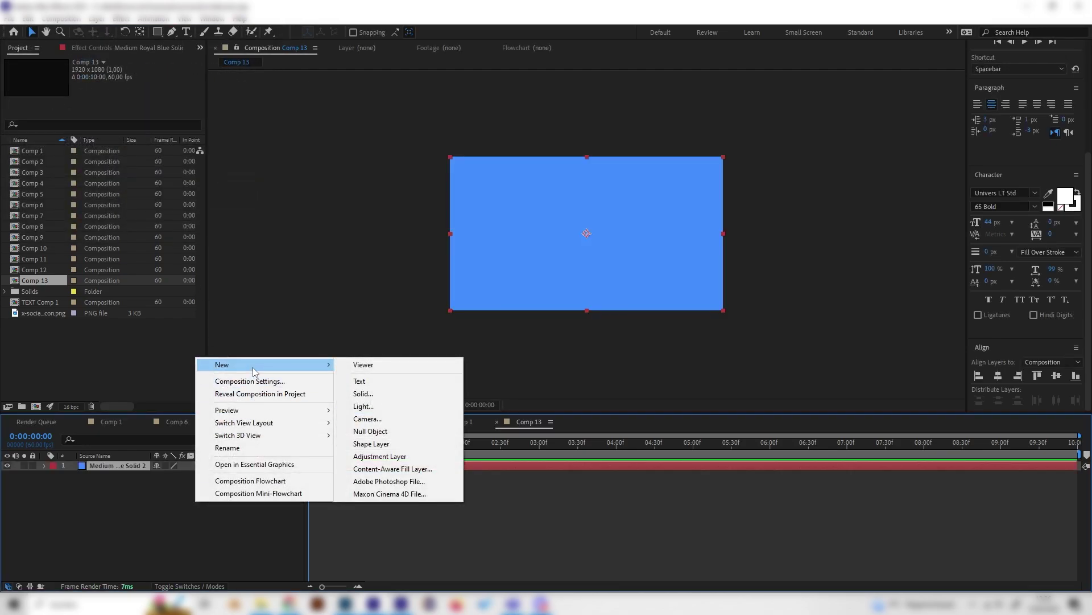
{"action": "left_click", "coordinate": [359, 380]}
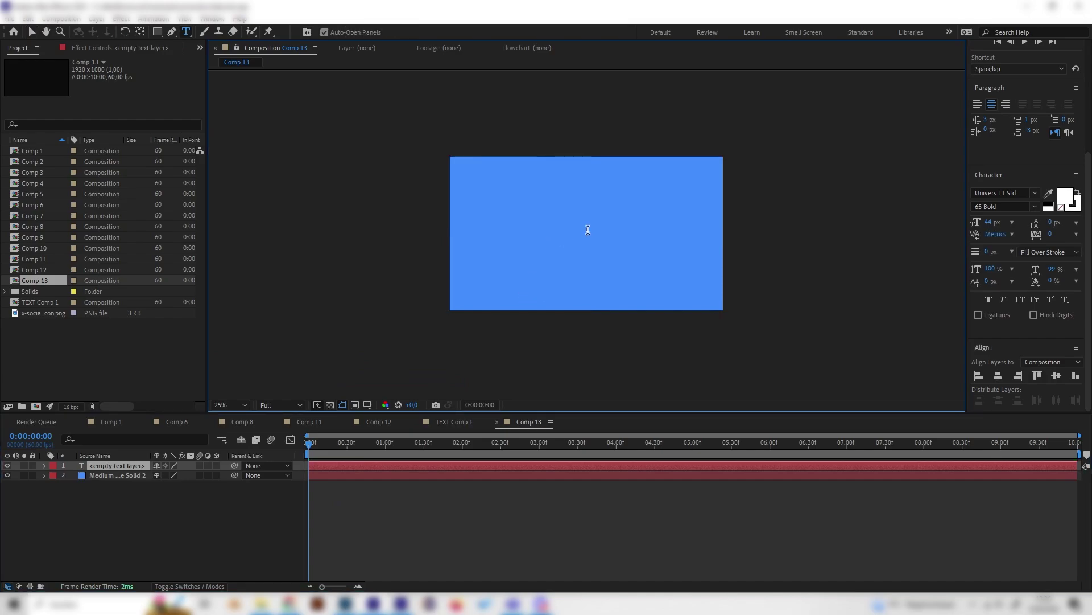
{"action": "type", "text": "TEXT"}
{"action": "left_click", "coordinate": [138, 480]}
Set the TEXT layer's Scale to 201%, then enlarge it to 956%
{"action": "left_click", "coordinate": [127, 462]}
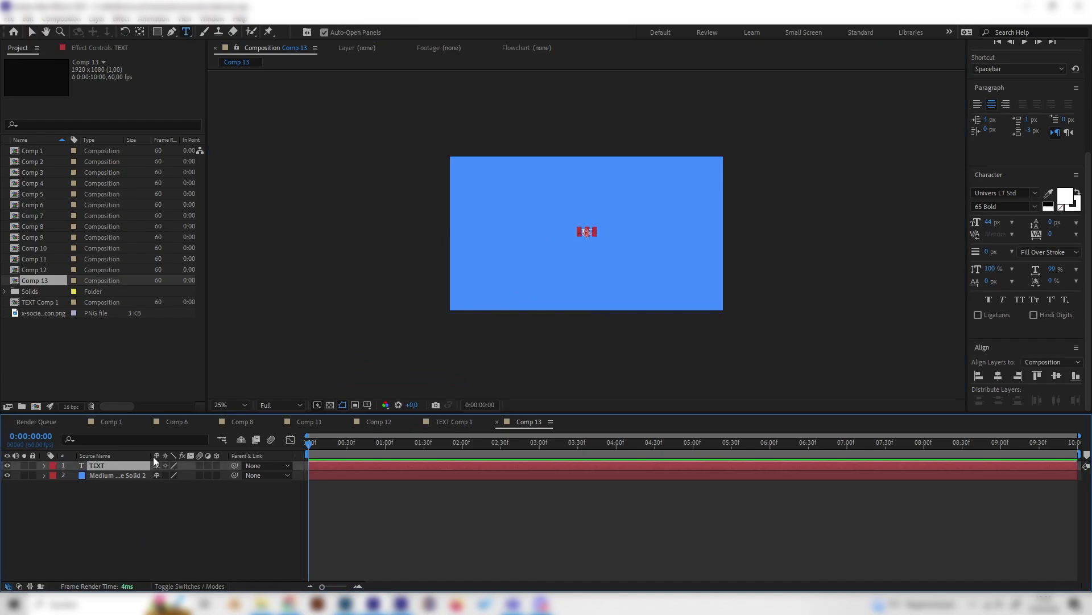
{"action": "key", "text": "s"}
{"action": "left_click", "coordinate": [188, 475]}
{"action": "type", "text": "201"}
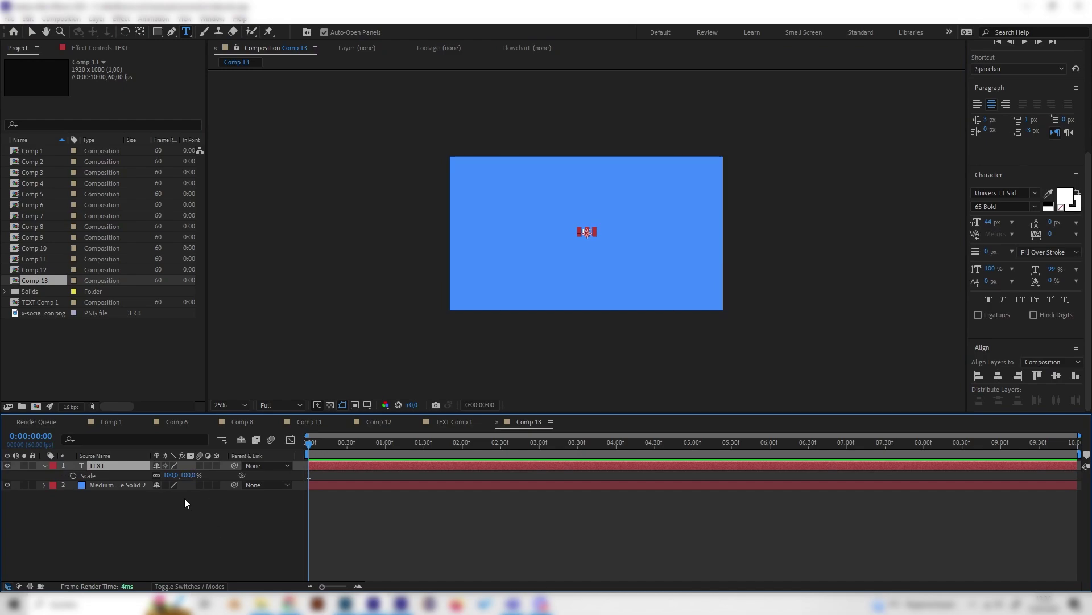
{"action": "key", "text": "Return"}
{"action": "left_click_drag", "start_coordinate": [173, 476], "coordinate": [714, 544]}
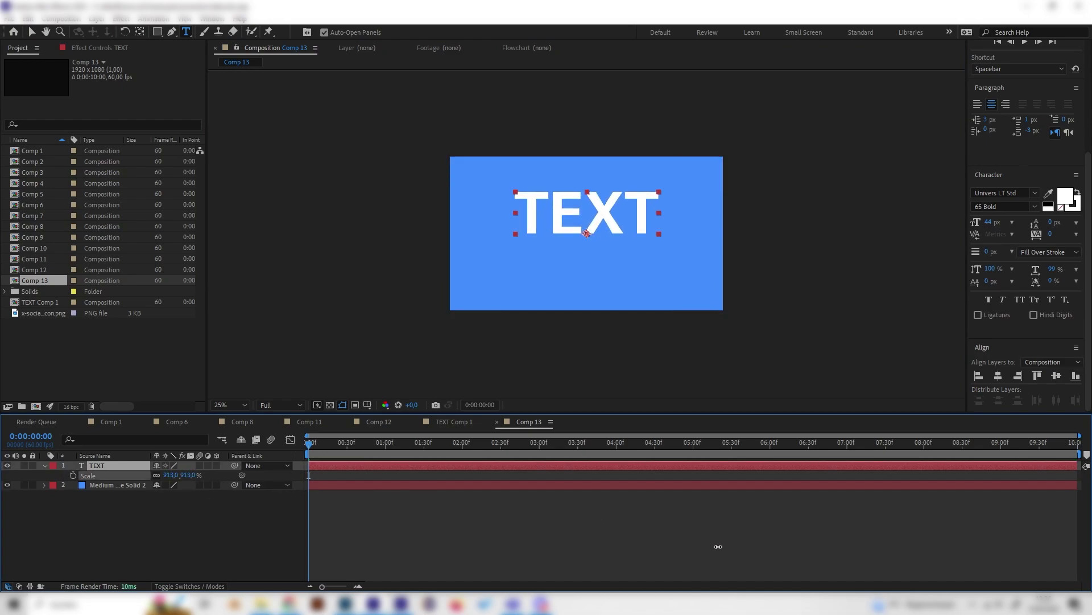
{"action": "left_click_drag", "start_coordinate": [182, 477], "coordinate": [210, 484]}
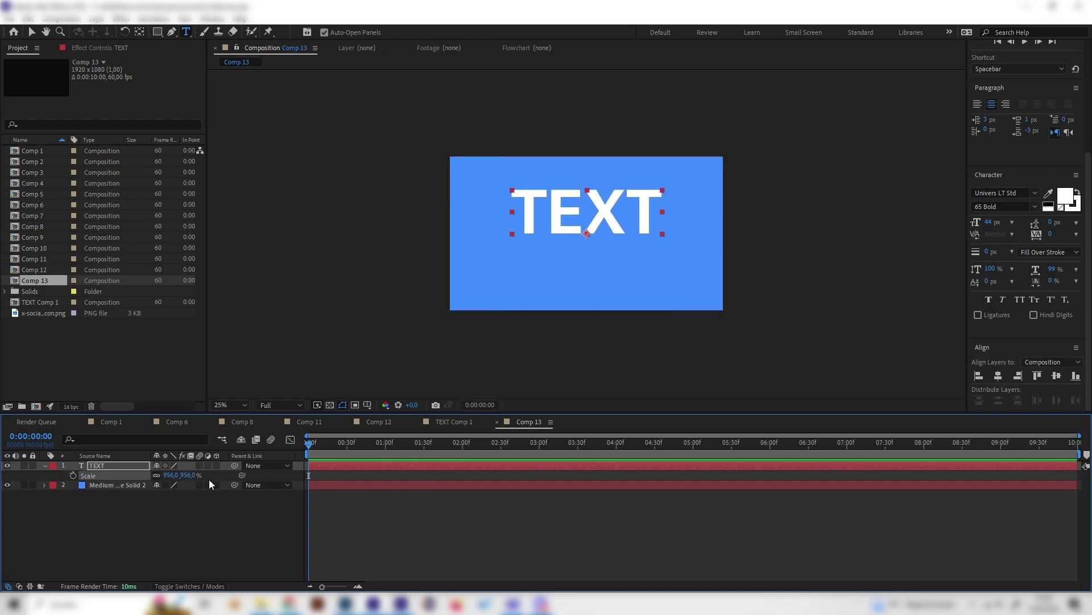
Play back Comp 12 for reference, then return to Comp 13
{"action": "left_click", "coordinate": [450, 421]}
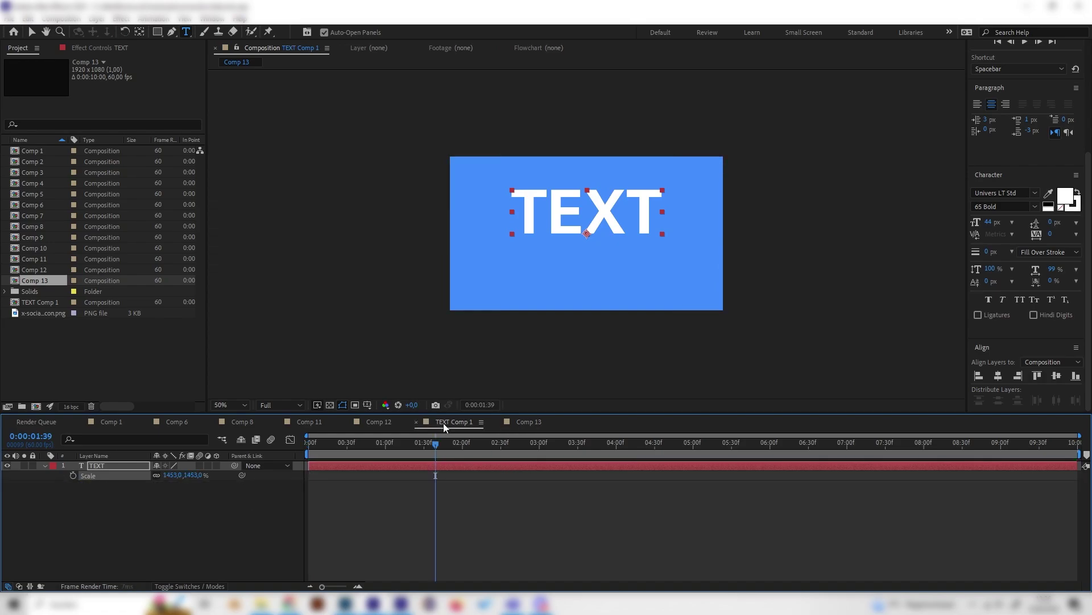
{"action": "left_click", "coordinate": [379, 421]}
{"action": "key", "text": "space"}
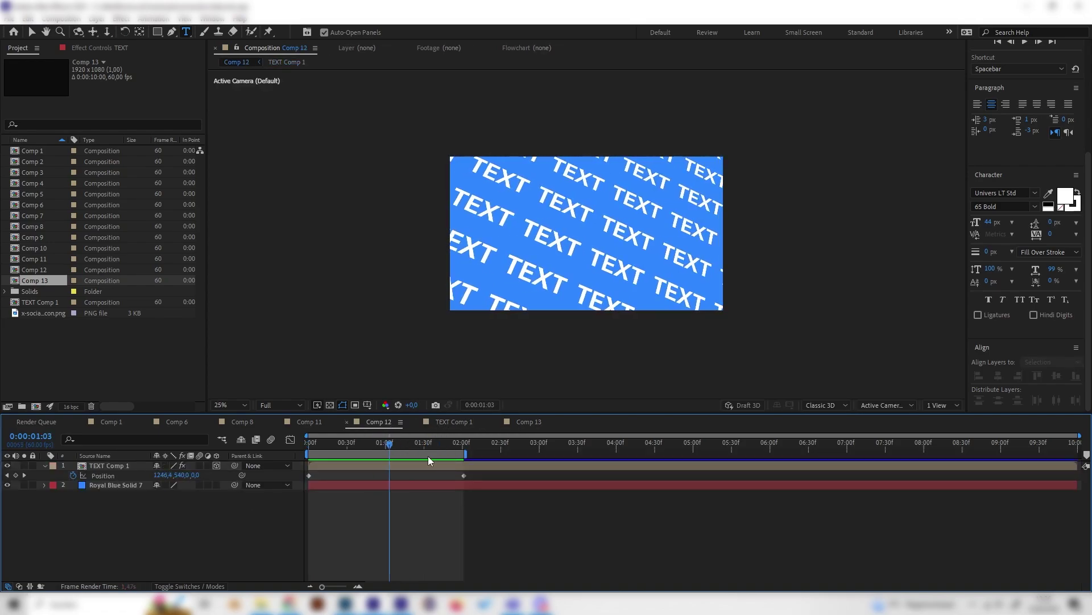
{"action": "left_click", "coordinate": [521, 423]}
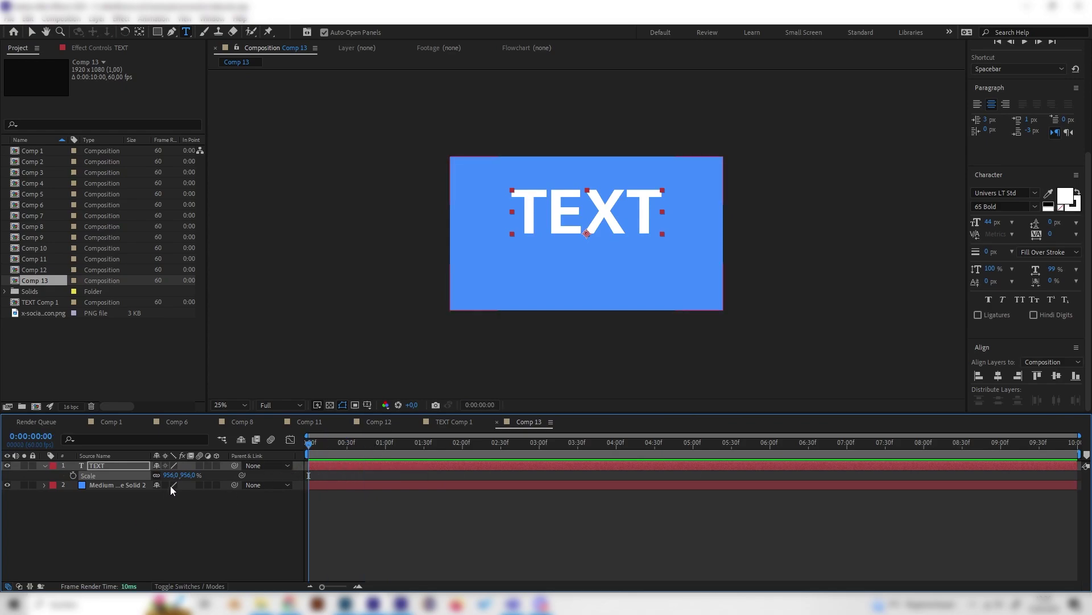
Enlarge TEXT to about 1379%, centre it vertically, and move the time to 0:00:09:08
{"action": "left_click_drag", "start_coordinate": [173, 475], "coordinate": [397, 462]}
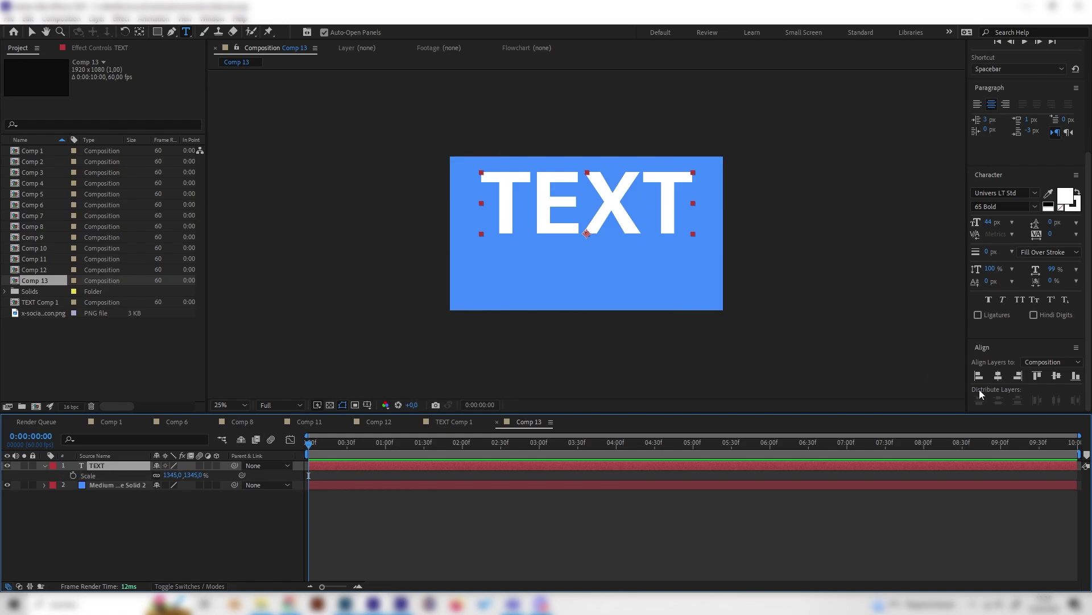
{"action": "left_click", "coordinate": [998, 376]}
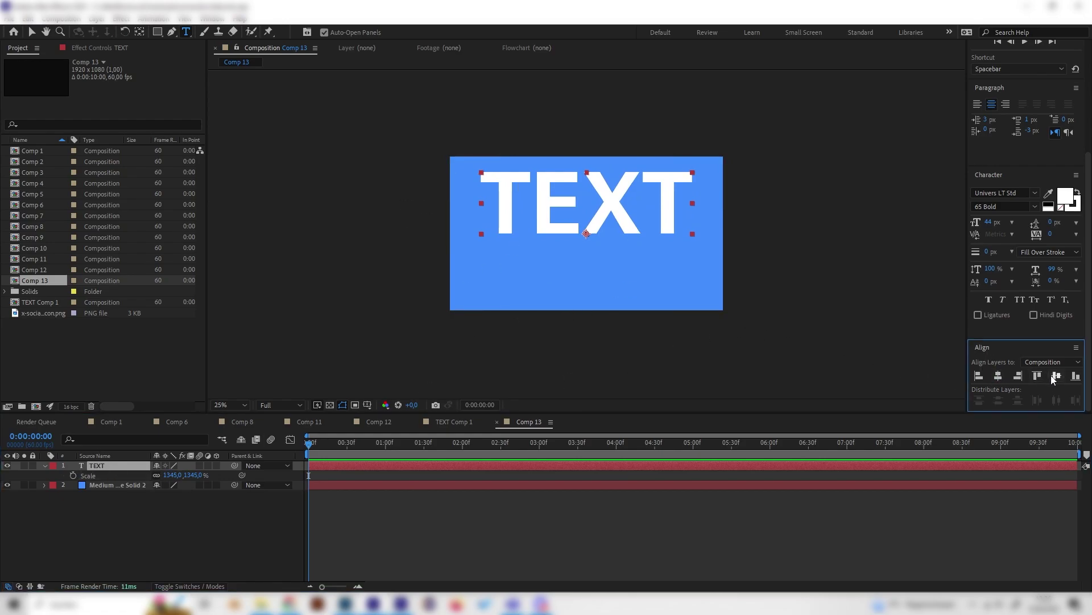
{"action": "left_click", "coordinate": [1057, 375]}
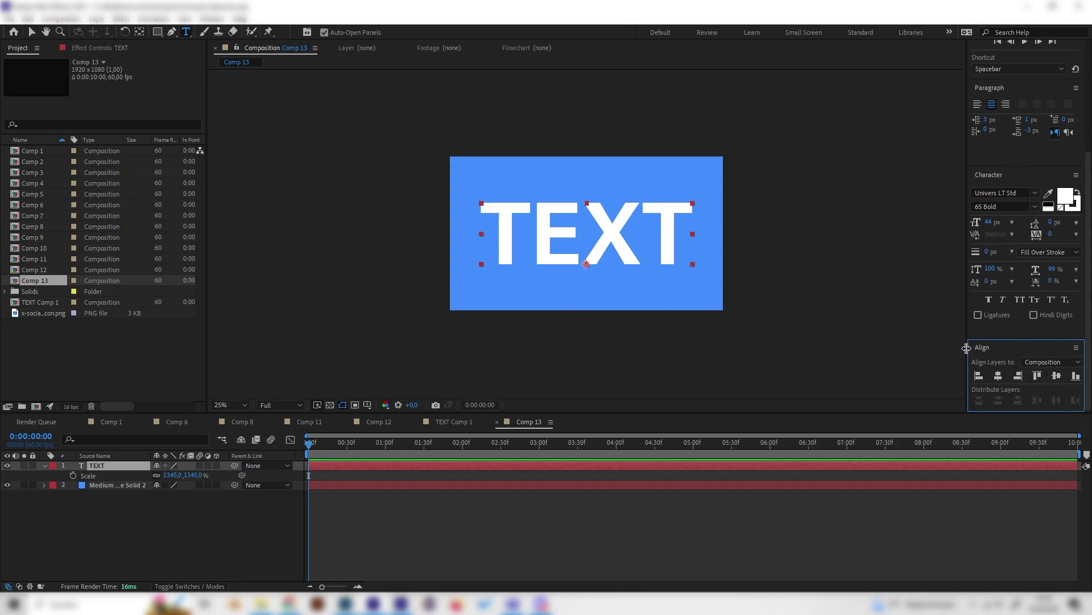
{"action": "key", "text": "End"}
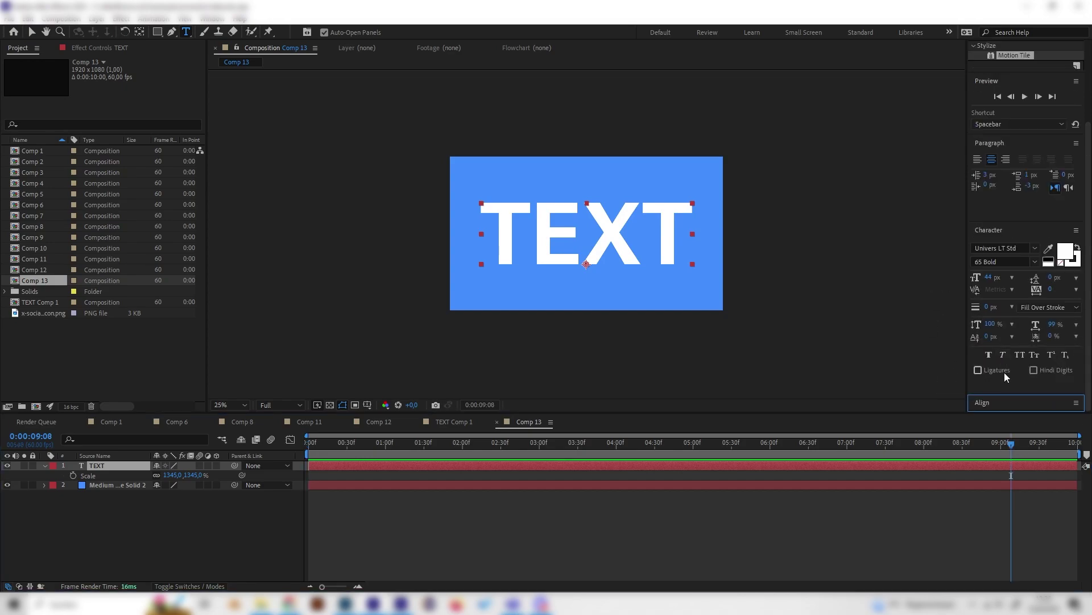
{"action": "scroll", "coordinate": [1005, 372], "scroll_direction": "up", "scroll_amount": 2}
{"action": "left_click", "coordinate": [212, 19]}
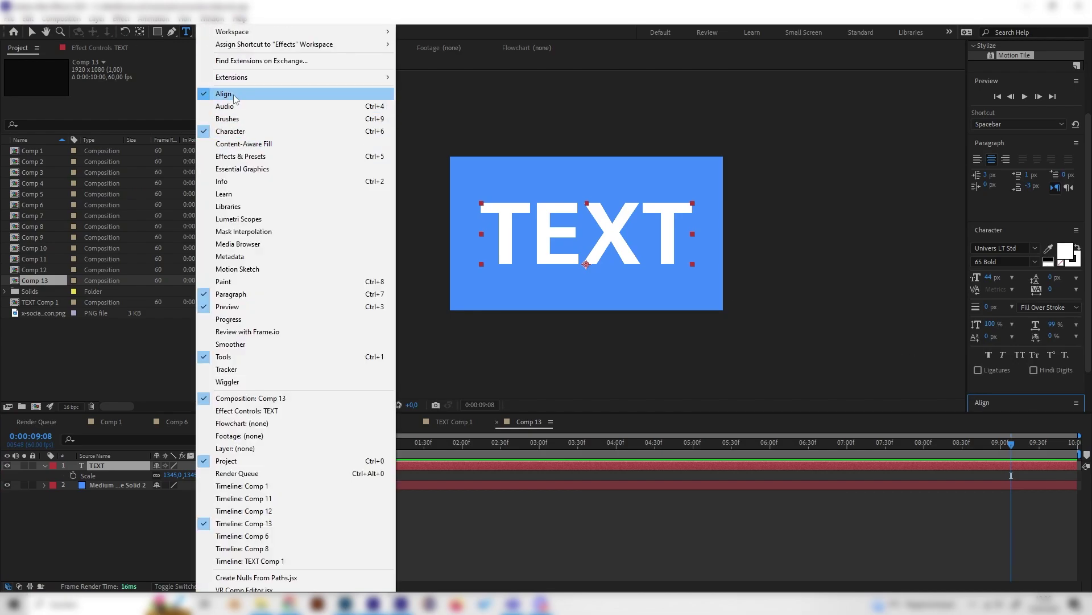
{"action": "left_click", "coordinate": [108, 514]}
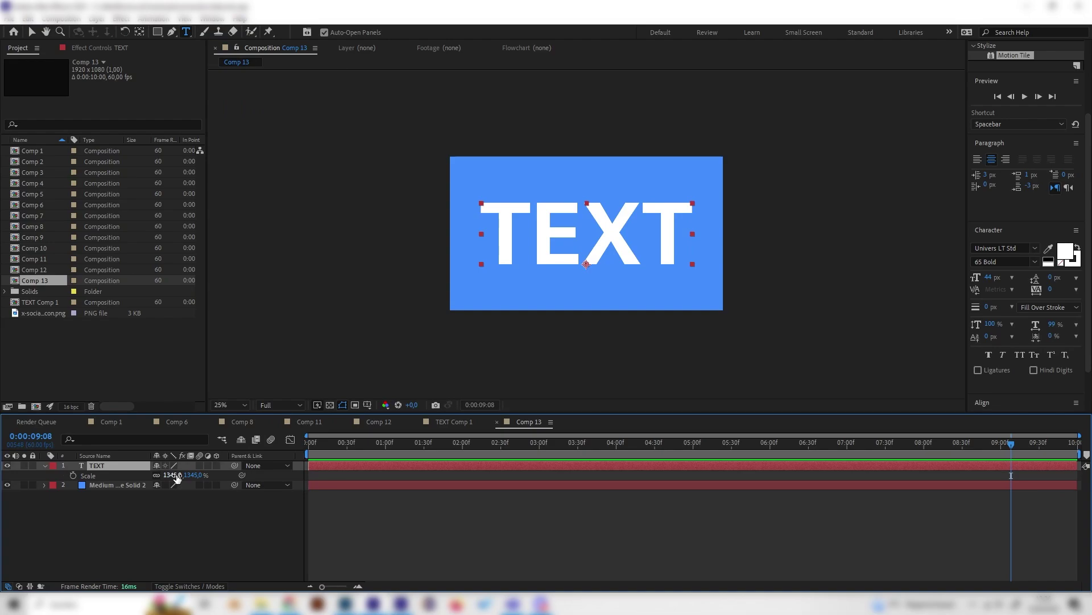
Raise the TEXT scale to 1578% and centre it vertically again
{"action": "left_click_drag", "start_coordinate": [183, 475], "coordinate": [324, 479]}
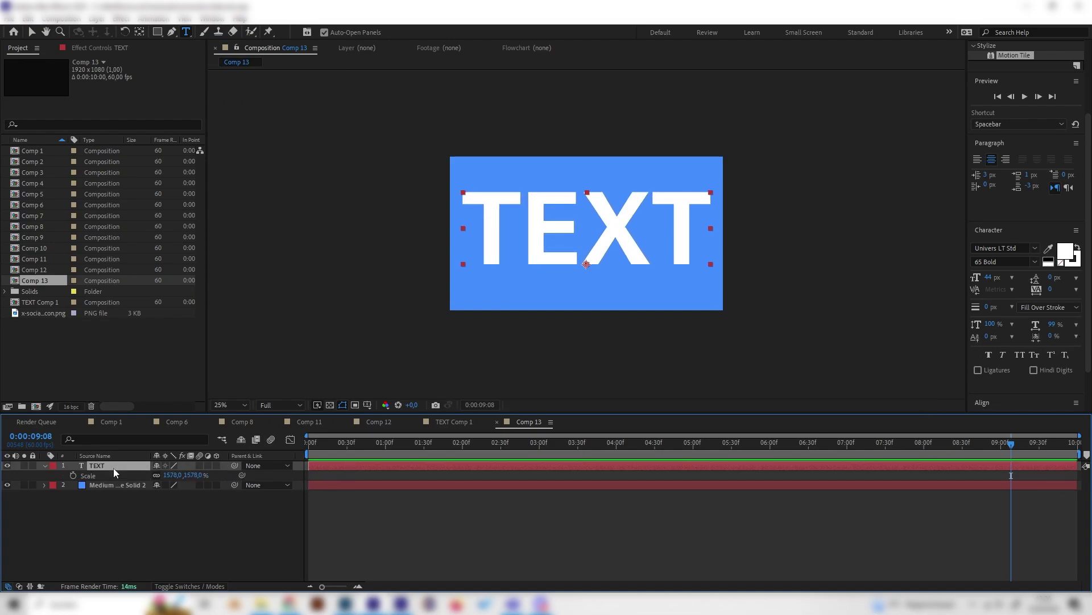
{"action": "scroll", "coordinate": [1031, 370], "scroll_direction": "down", "scroll_amount": 2}
{"action": "left_click", "coordinate": [998, 375]}
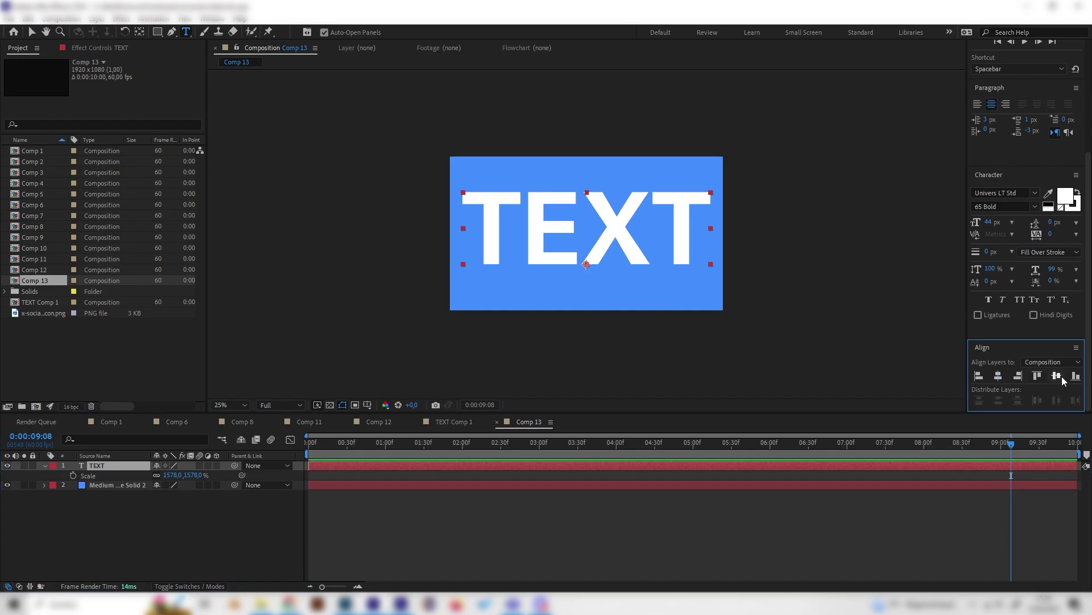
{"action": "left_click", "coordinate": [1060, 376]}
Pre-compose the TEXT layer into a new precomp, TEXT Comp 2
{"action": "left_click", "coordinate": [125, 499]}
{"action": "left_click", "coordinate": [128, 467]}
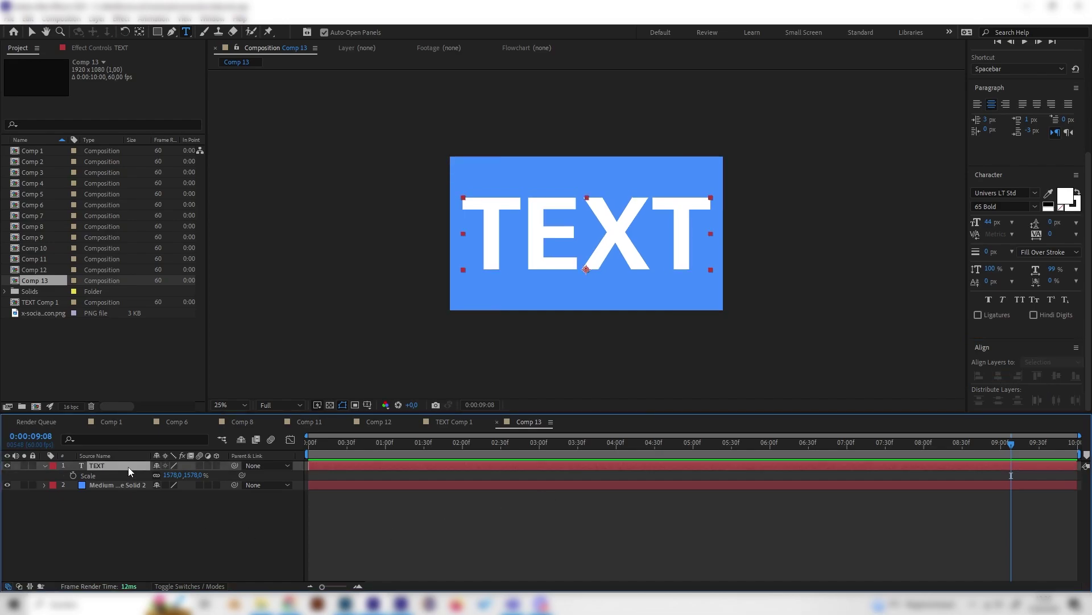
{"action": "right_click", "coordinate": [128, 467]}
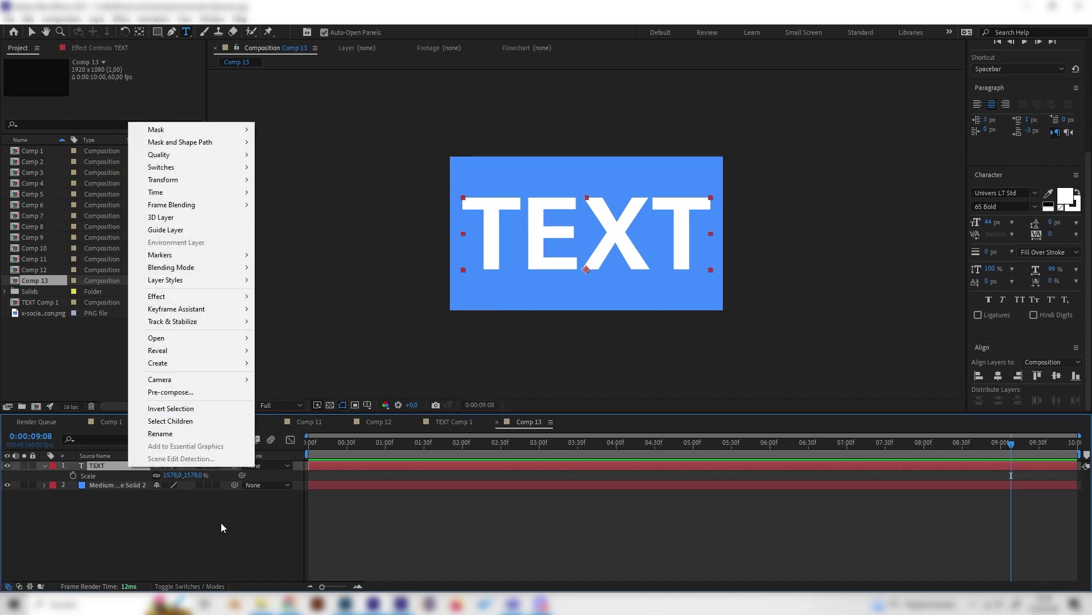
{"action": "left_click", "coordinate": [193, 395]}
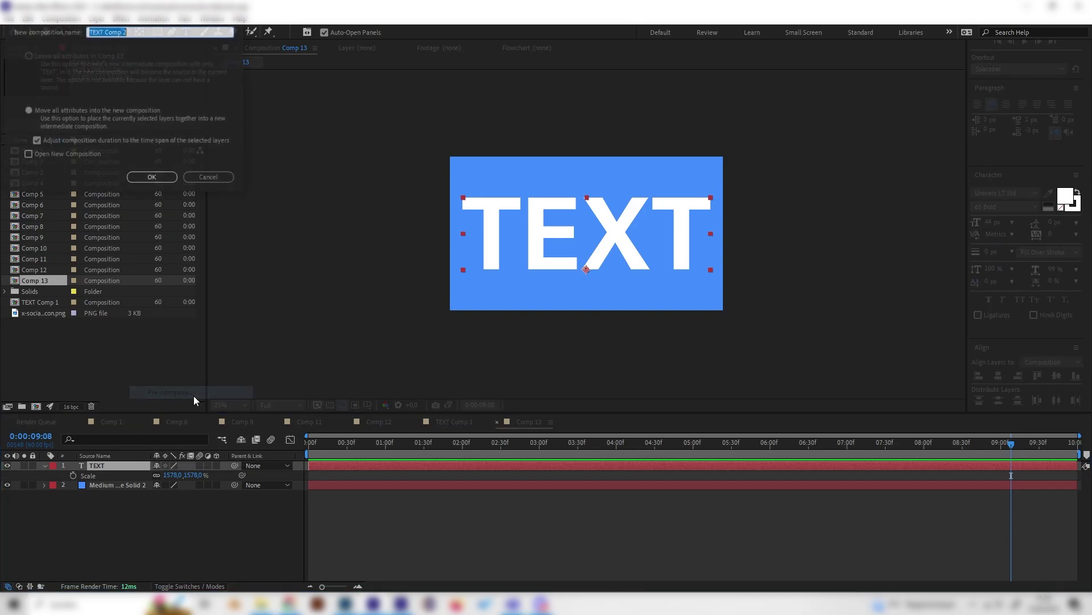
{"action": "left_click", "coordinate": [151, 180]}
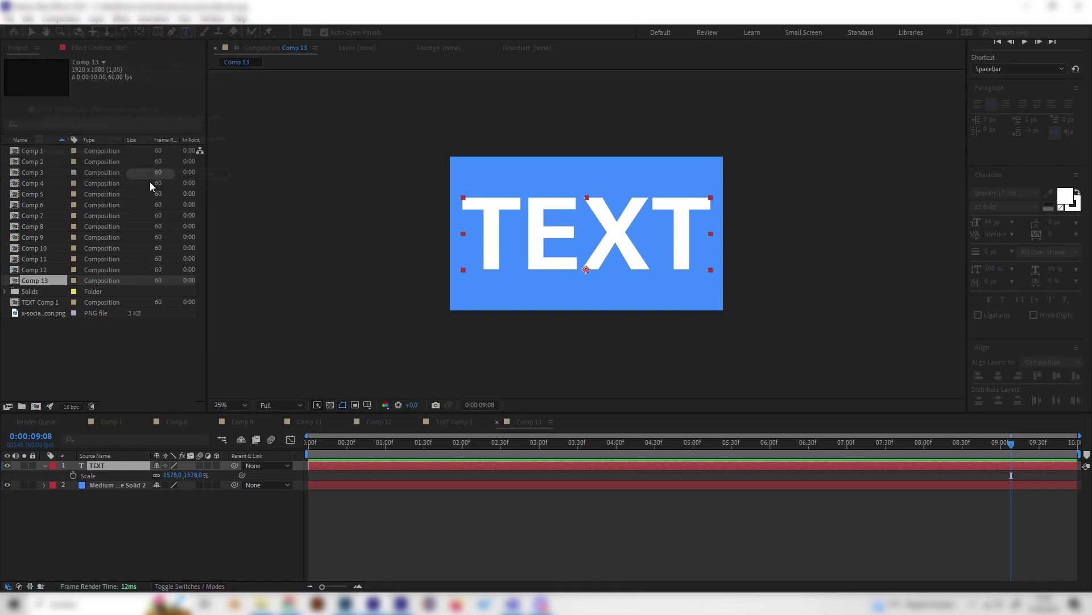
Shrink the TEXT Comp 2 layer's Scale from 70% to about 34%
{"action": "left_click", "coordinate": [118, 491]}
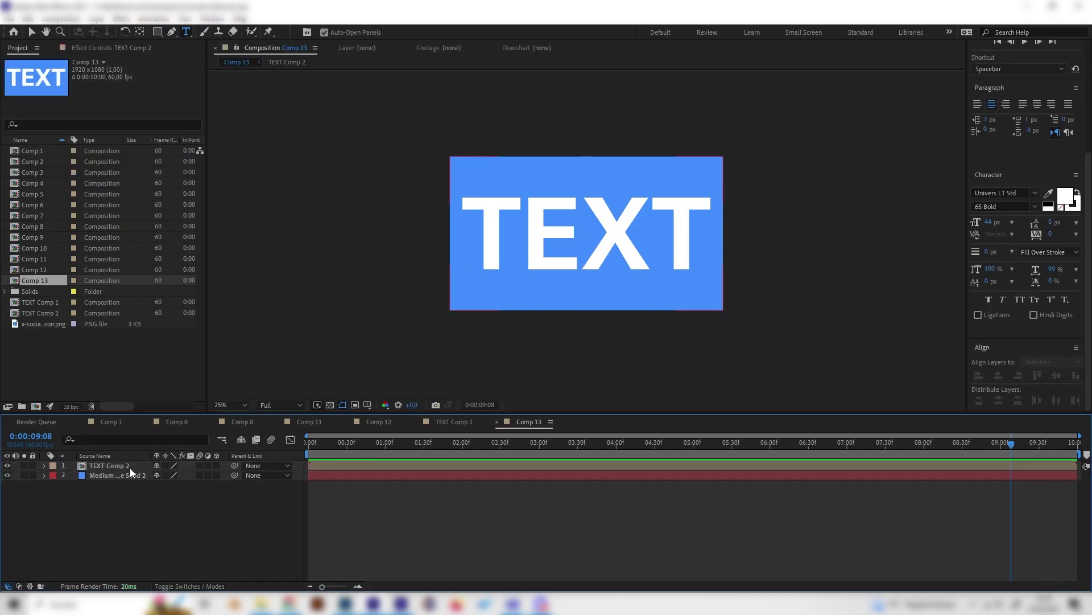
{"action": "left_click", "coordinate": [131, 466]}
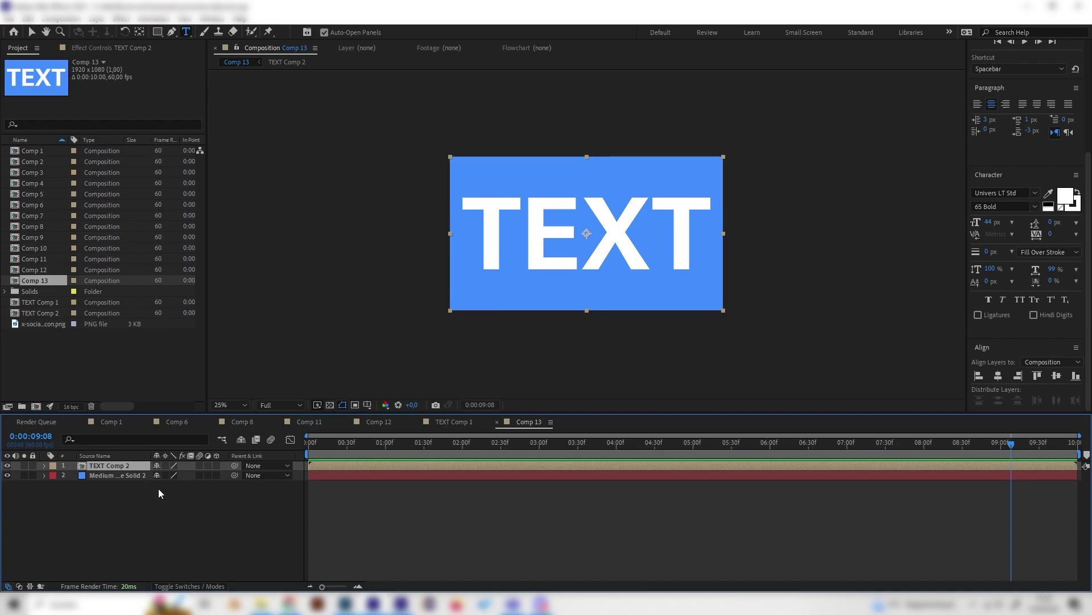
{"action": "key", "text": "s"}
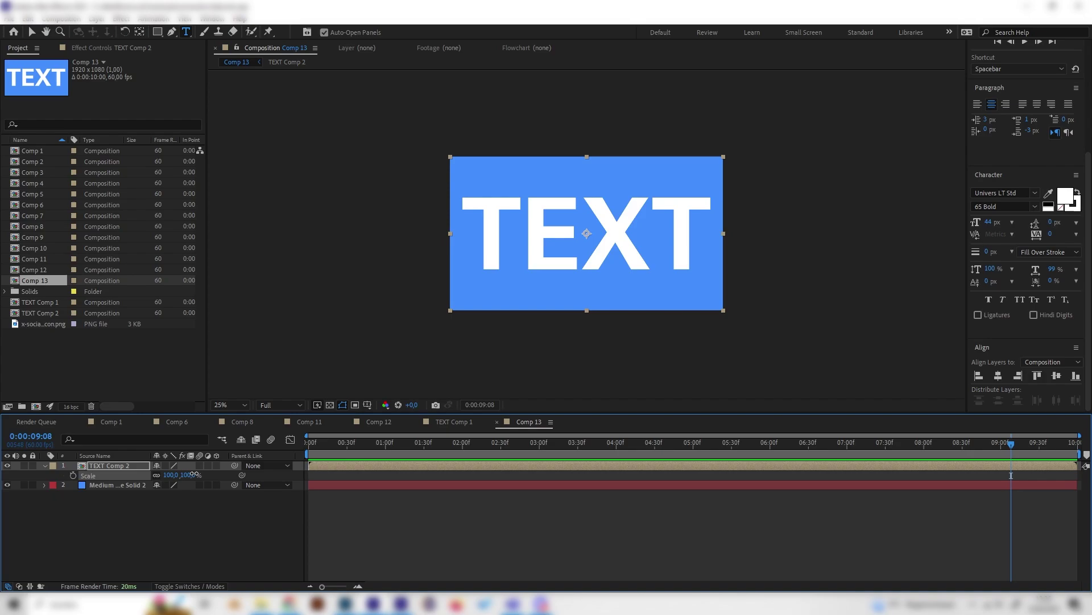
{"action": "left_click_drag", "start_coordinate": [197, 477], "coordinate": [175, 474]}
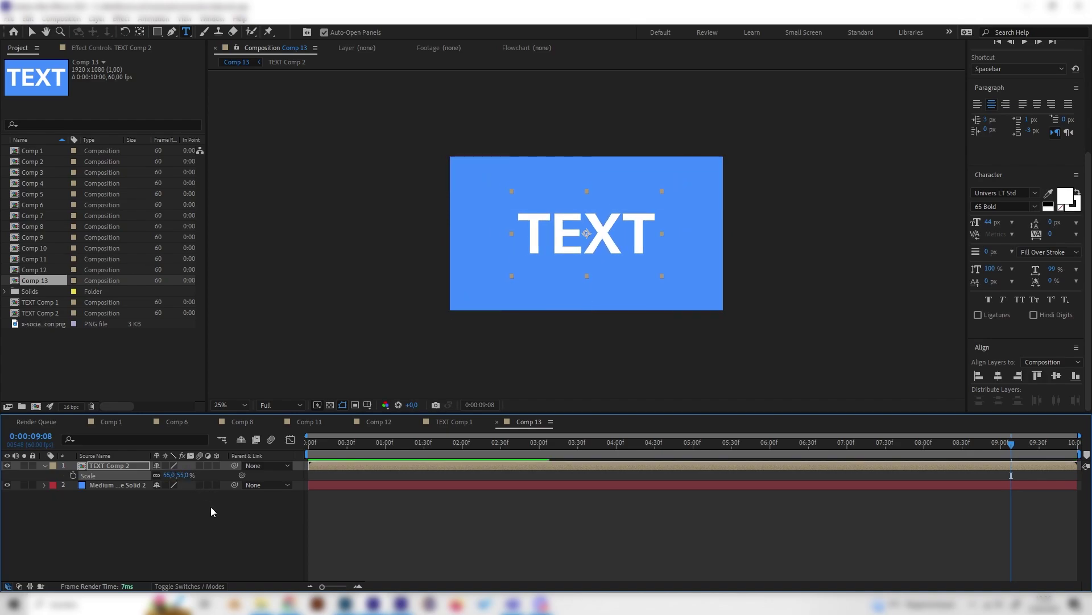
{"action": "left_click_drag", "start_coordinate": [190, 476], "coordinate": [176, 475]}
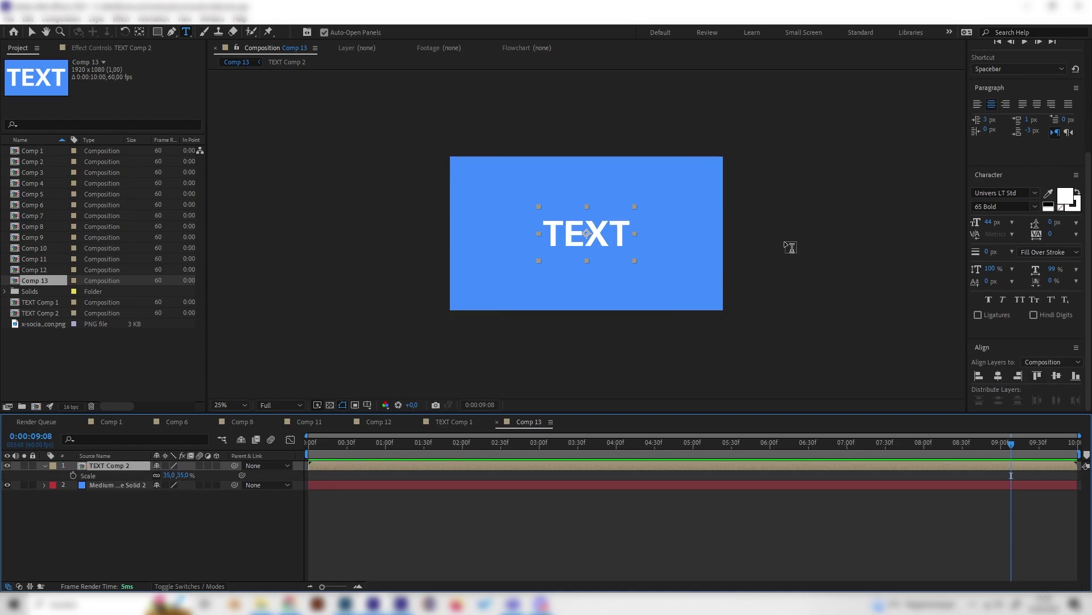
Find Motion Tile under the 'motion tile' search and apply it to the TEXT Comp 2 layer
{"action": "scroll", "coordinate": [1023, 332], "scroll_direction": "up", "scroll_amount": 5}
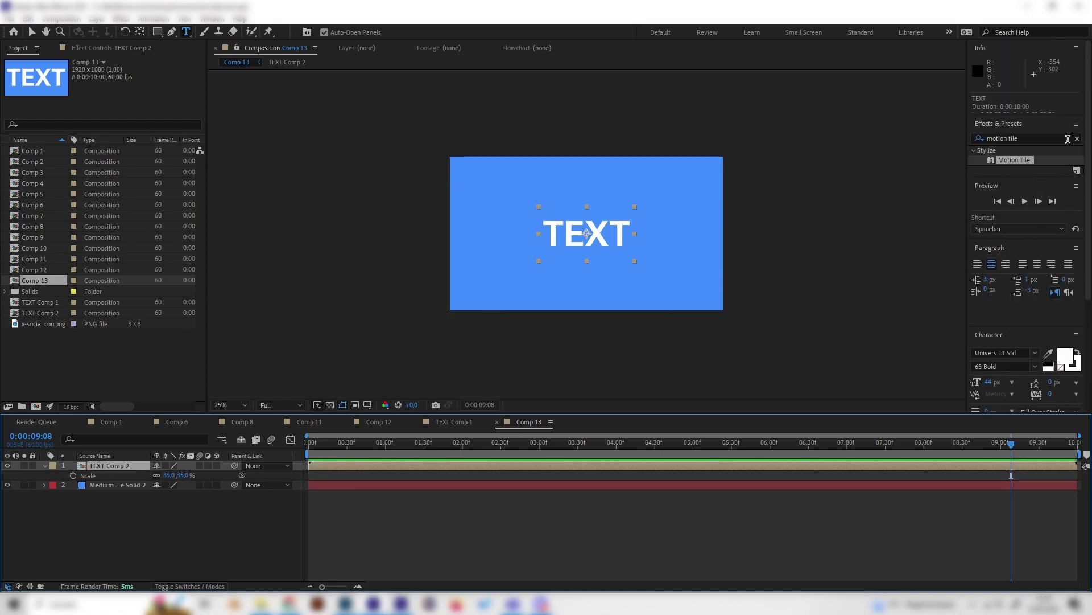
{"action": "left_click", "coordinate": [1068, 140]}
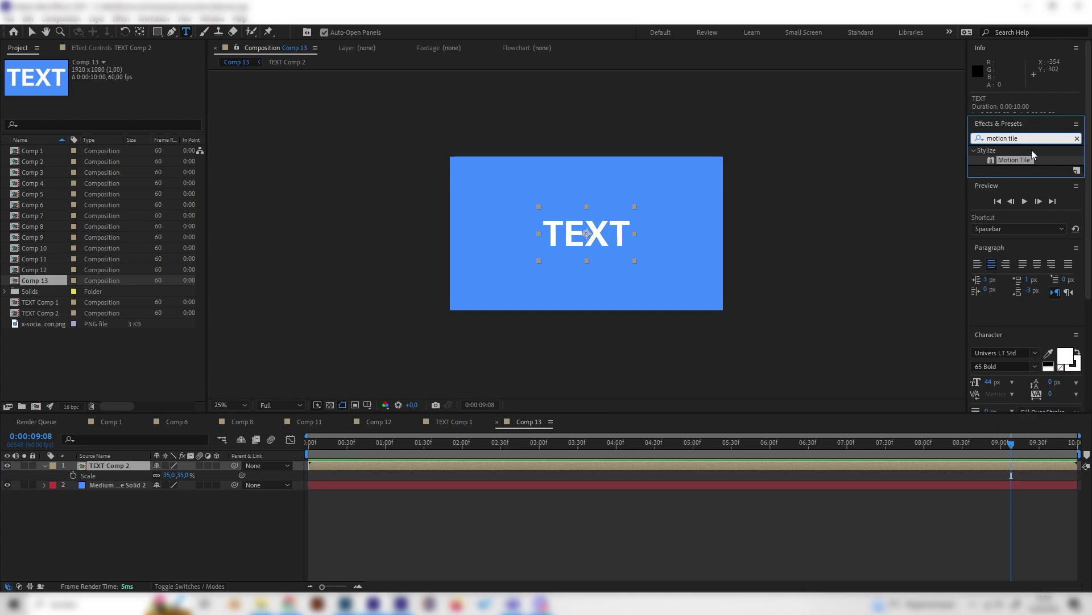
{"action": "double_click", "coordinate": [1029, 160]}
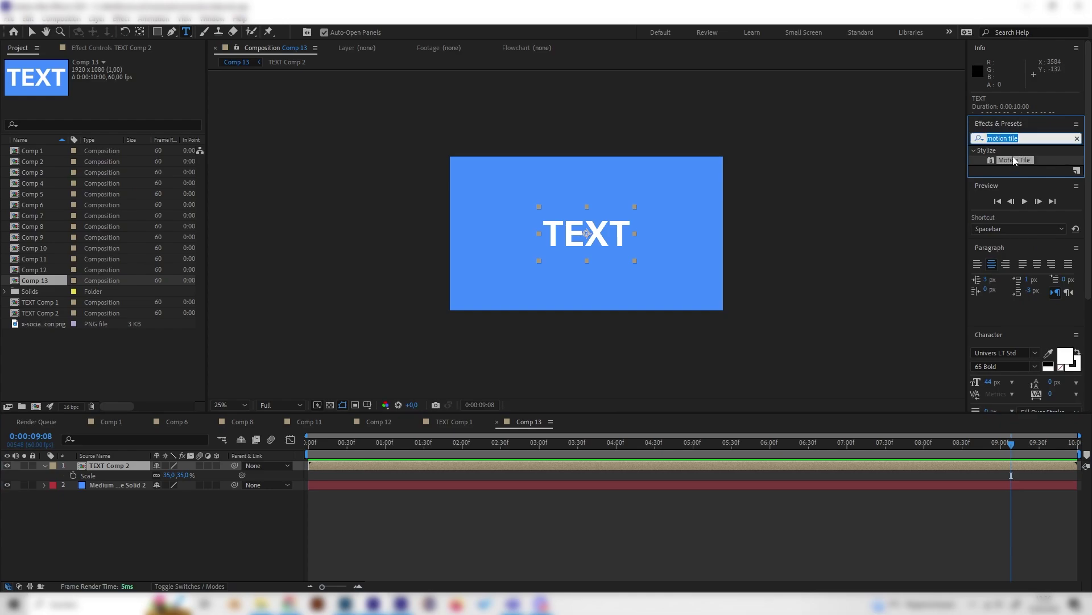
{"action": "left_click", "coordinate": [1005, 161]}
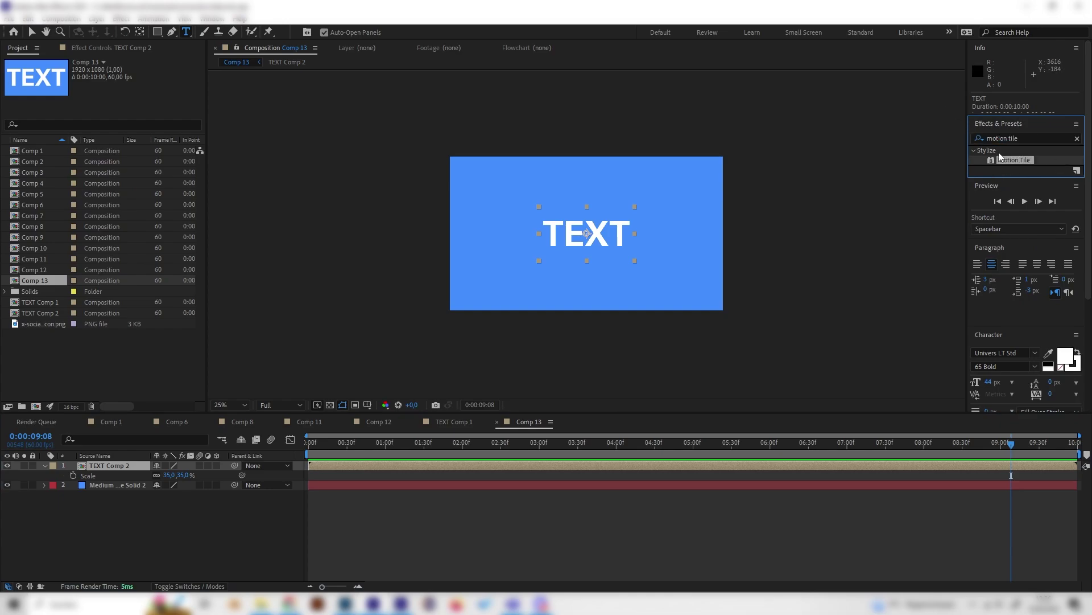
{"action": "left_click_drag", "start_coordinate": [1028, 165], "coordinate": [135, 470]}
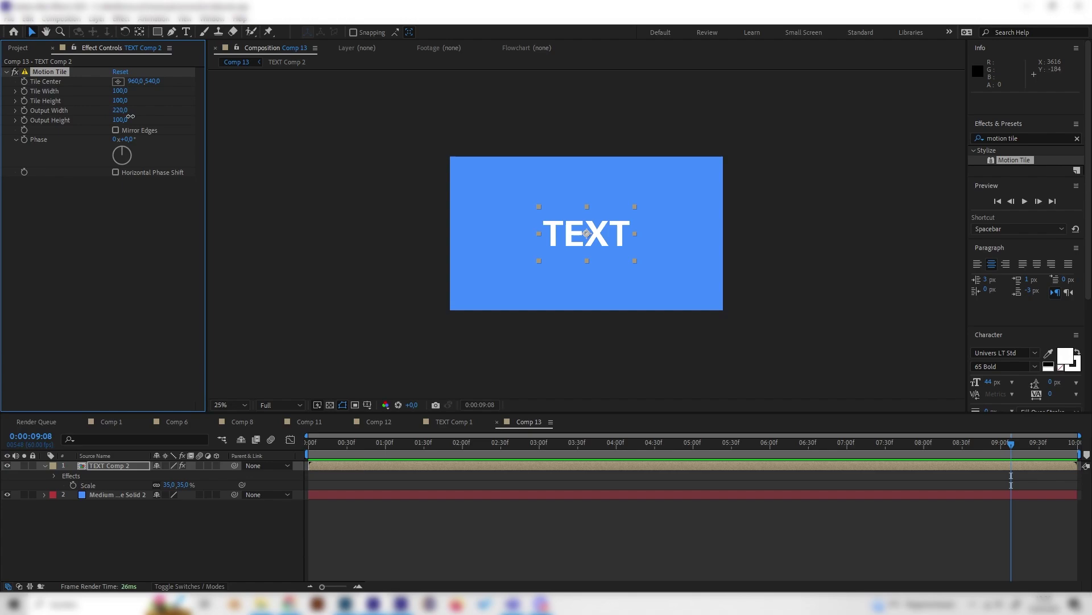
Widen the Motion Tile output to 540×690 and shrink the tiled layer to 25%
{"action": "left_click_drag", "start_coordinate": [116, 117], "coordinate": [145, 119]}
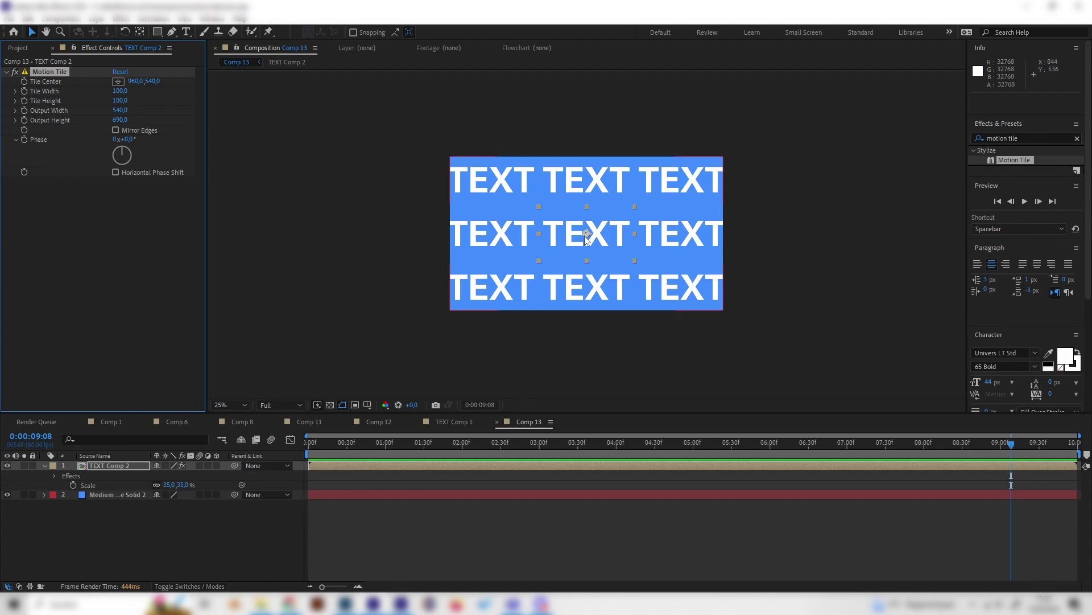
{"action": "left_click", "coordinate": [138, 467]}
{"action": "key", "text": "u"}
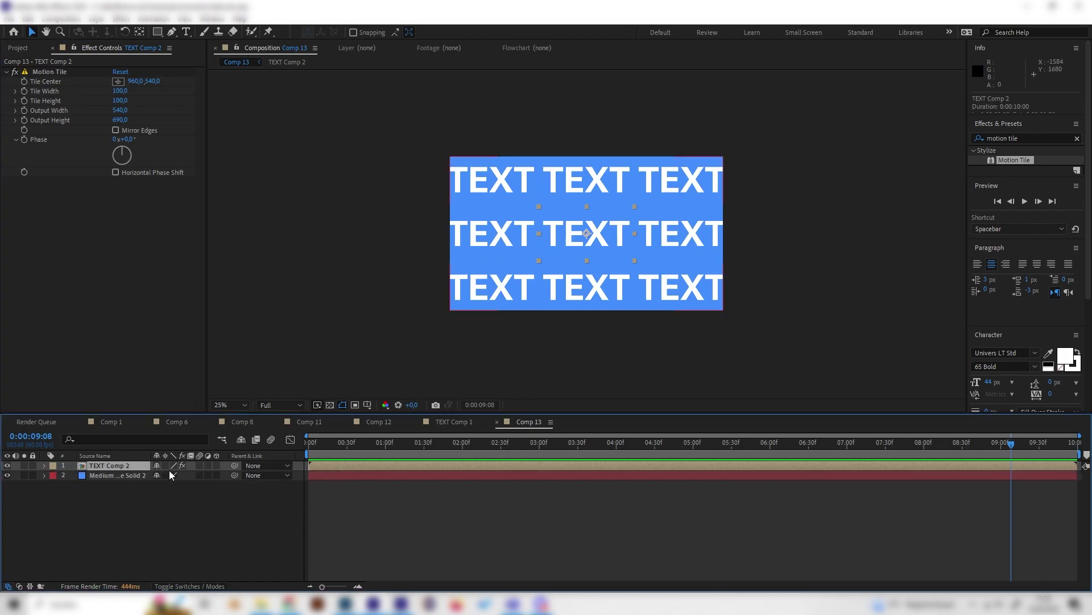
{"action": "key", "text": "s"}
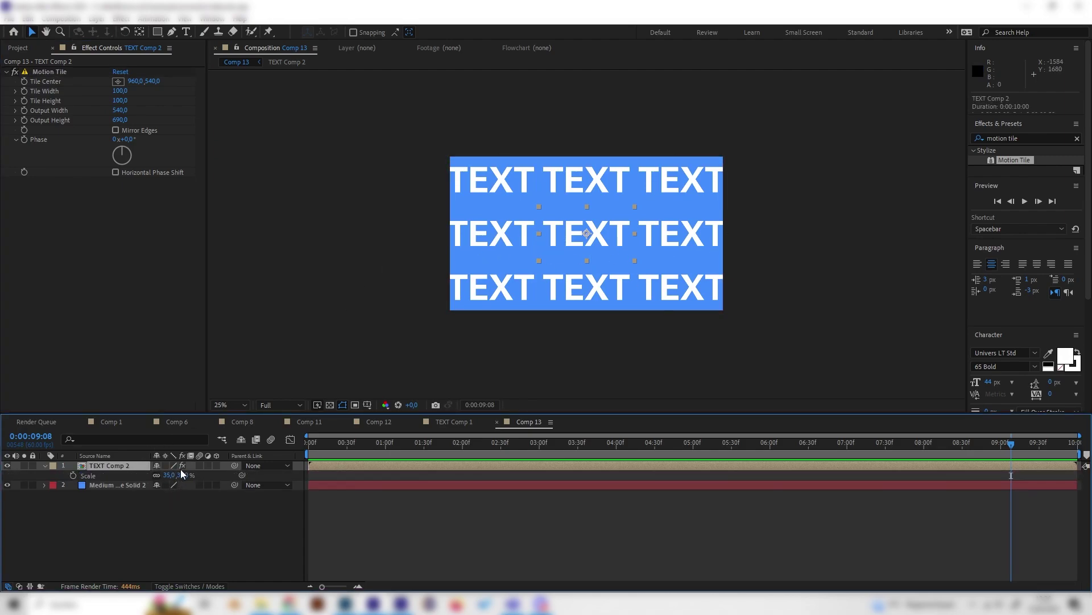
{"action": "left_click_drag", "start_coordinate": [179, 474], "coordinate": [169, 466]}
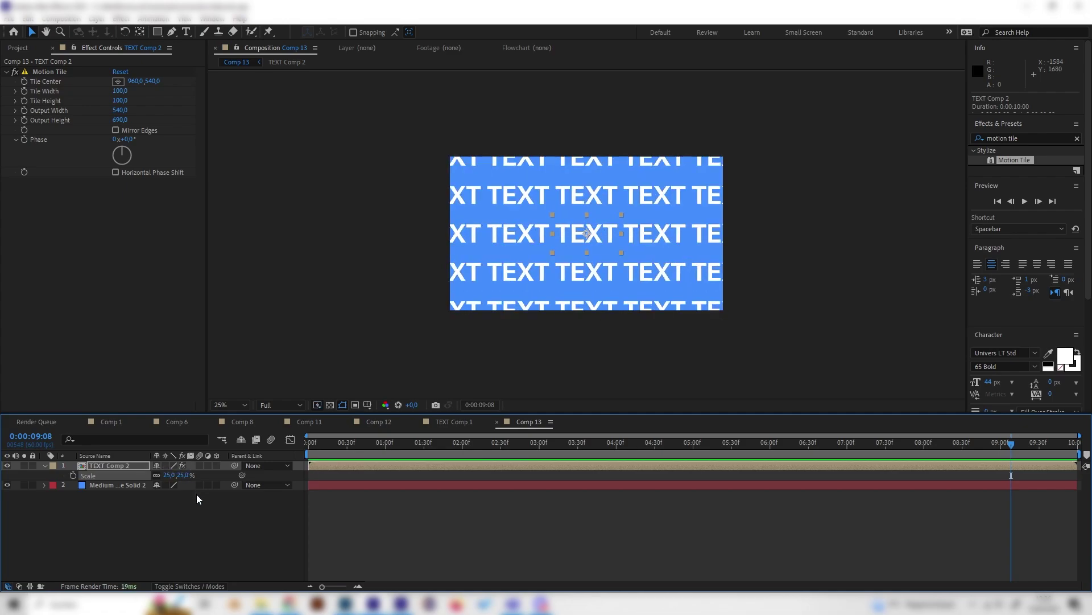
Open the TEXT Comp 2 precomp
{"action": "left_click", "coordinate": [129, 467]}
{"action": "left_click", "coordinate": [126, 512]}
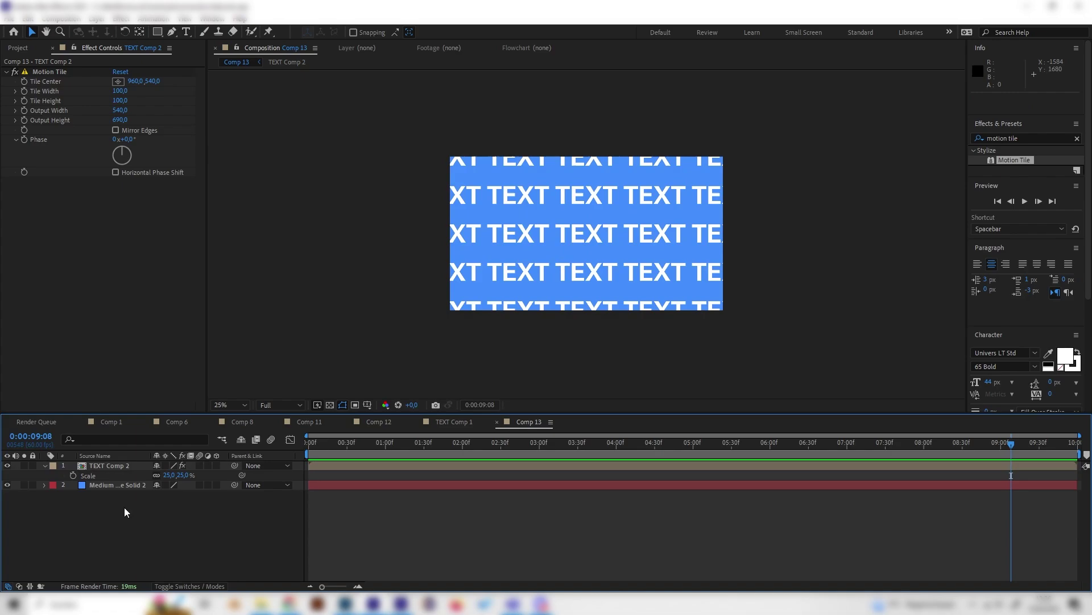
{"action": "double_click", "coordinate": [121, 465]}
Scale the TEXT word inside TEXT Comp 2 down to 1293% and centre it vertically and horizontally
{"action": "left_click", "coordinate": [112, 467]}
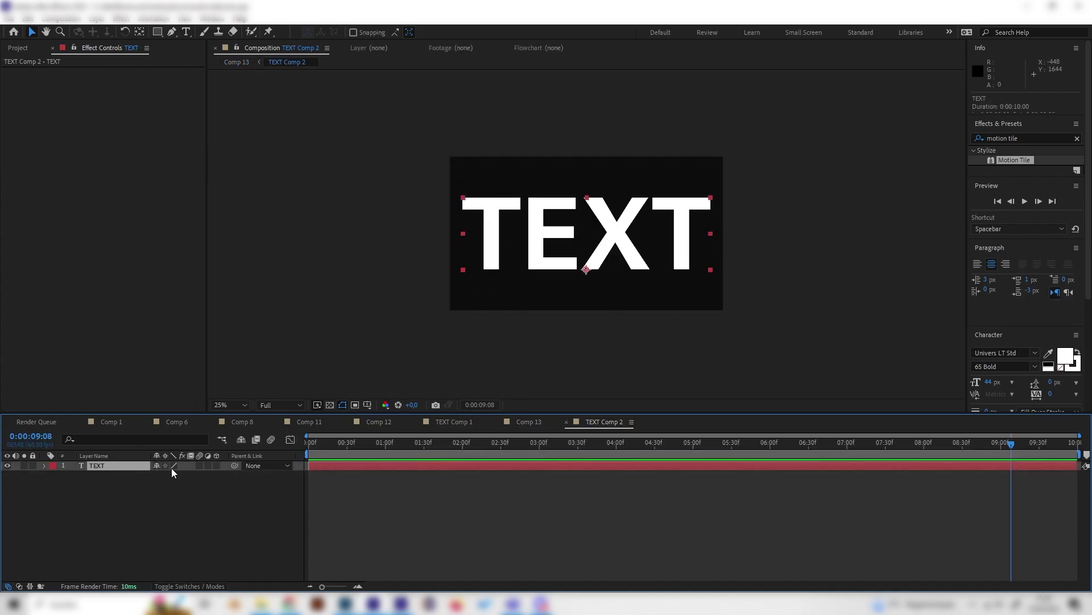
{"action": "key", "text": "s"}
{"action": "left_click_drag", "start_coordinate": [193, 475], "coordinate": [31, 487]}
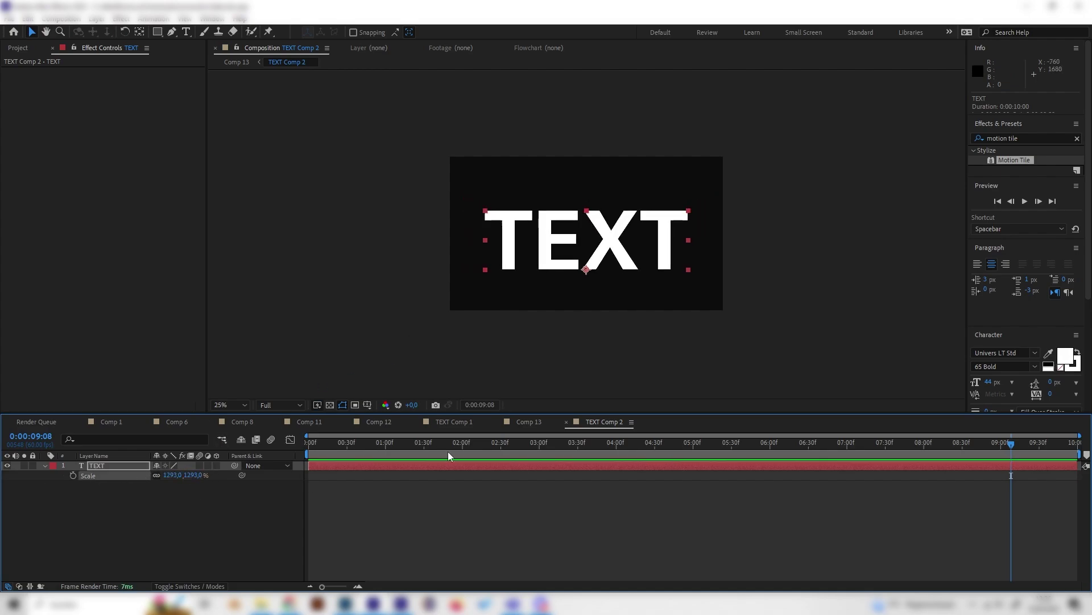
{"action": "scroll", "coordinate": [1041, 350], "scroll_direction": "down", "scroll_amount": 5}
{"action": "left_click", "coordinate": [998, 375]}
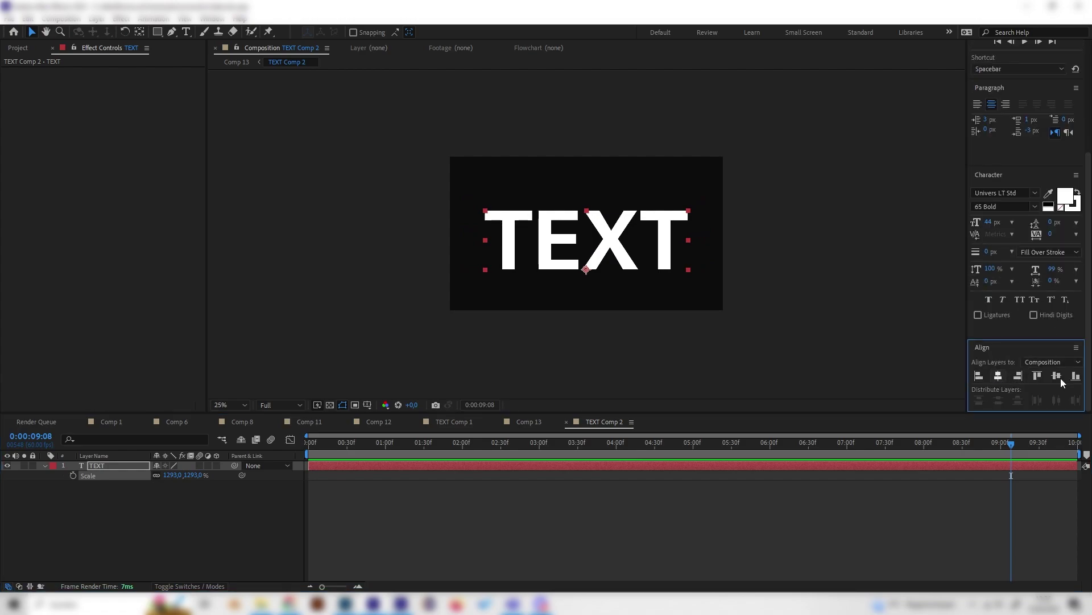
{"action": "left_click", "coordinate": [1057, 376]}
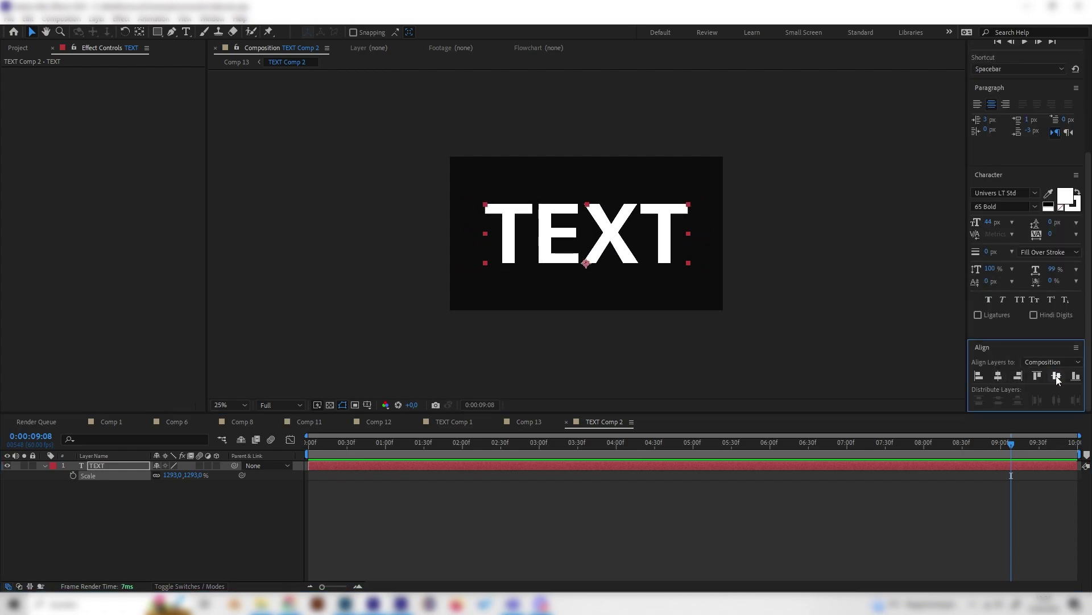
{"action": "left_click", "coordinate": [543, 421]}
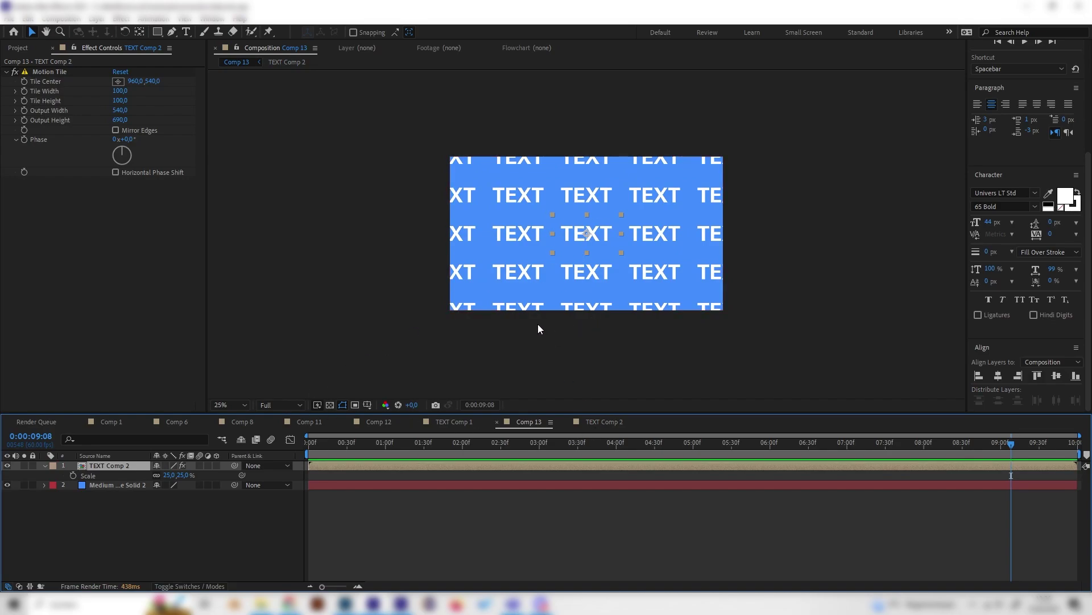
{"action": "left_click_drag", "start_coordinate": [499, 443], "coordinate": [962, 442]}
{"action": "left_click_drag", "start_coordinate": [428, 463], "coordinate": [429, 443]}
{"action": "left_click", "coordinate": [184, 520]}
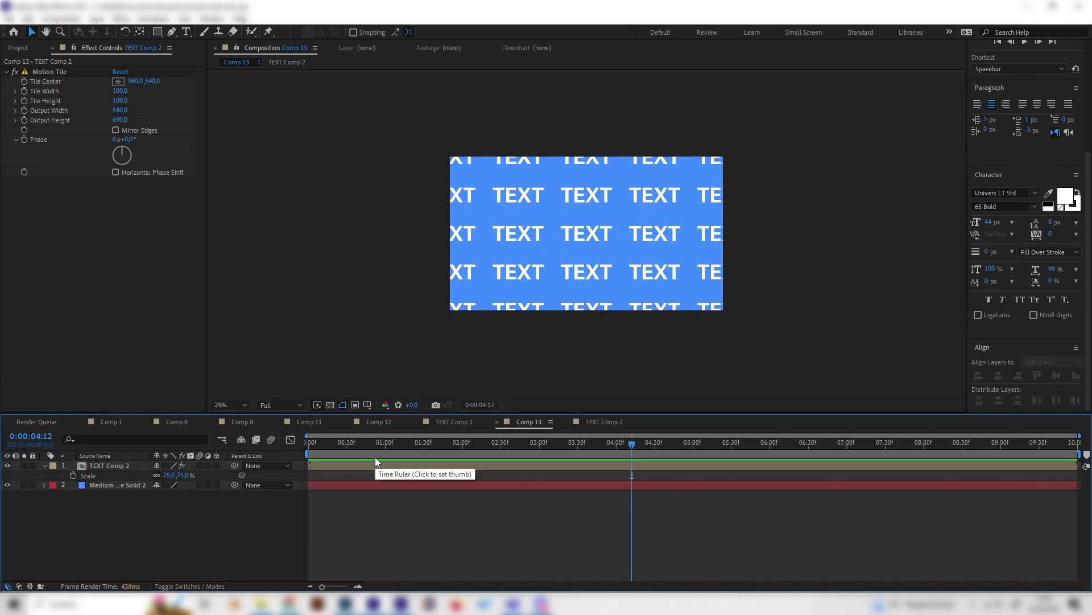
{"action": "left_click", "coordinate": [124, 466]}
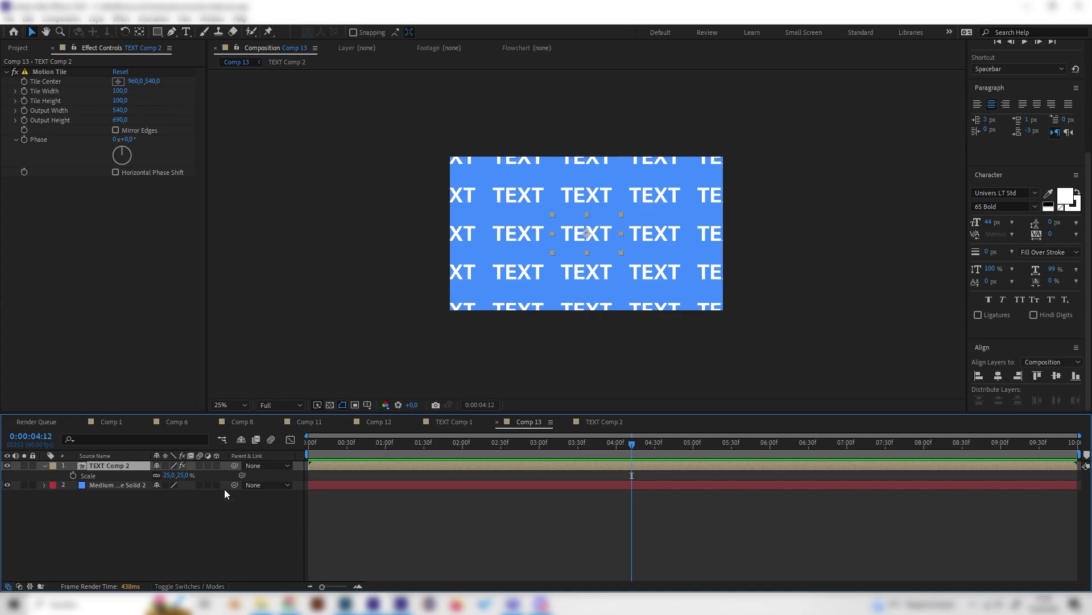
Enable the 3D Layer switch on TEXT Comp 2, toggling the Switches/Modes columns
{"action": "left_click", "coordinate": [216, 465]}
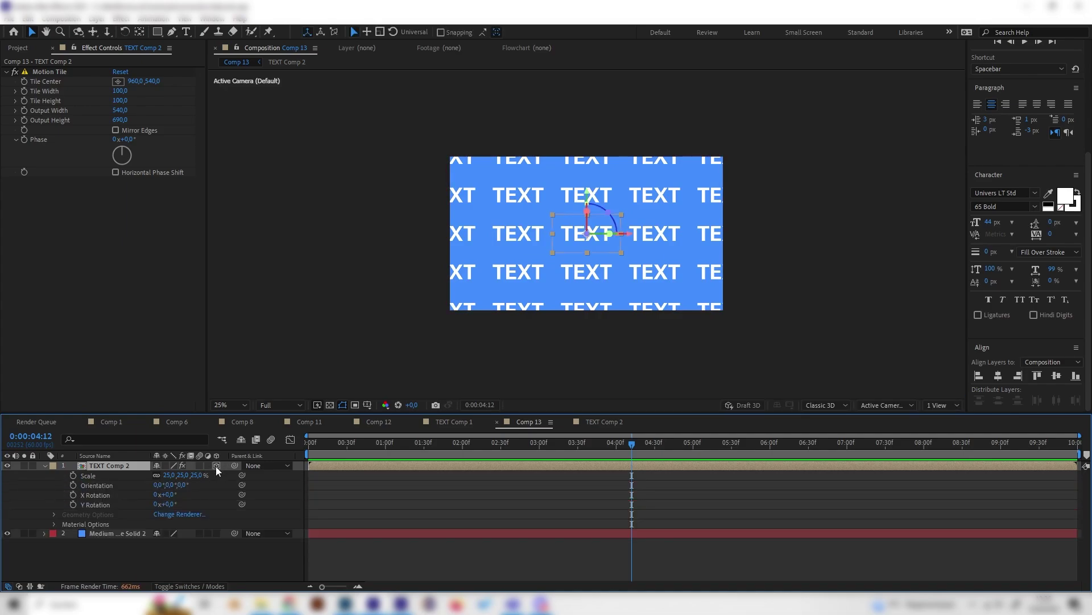
{"action": "left_click", "coordinate": [201, 586]}
{"action": "left_click", "coordinate": [198, 586]}
{"action": "left_click", "coordinate": [198, 586]}
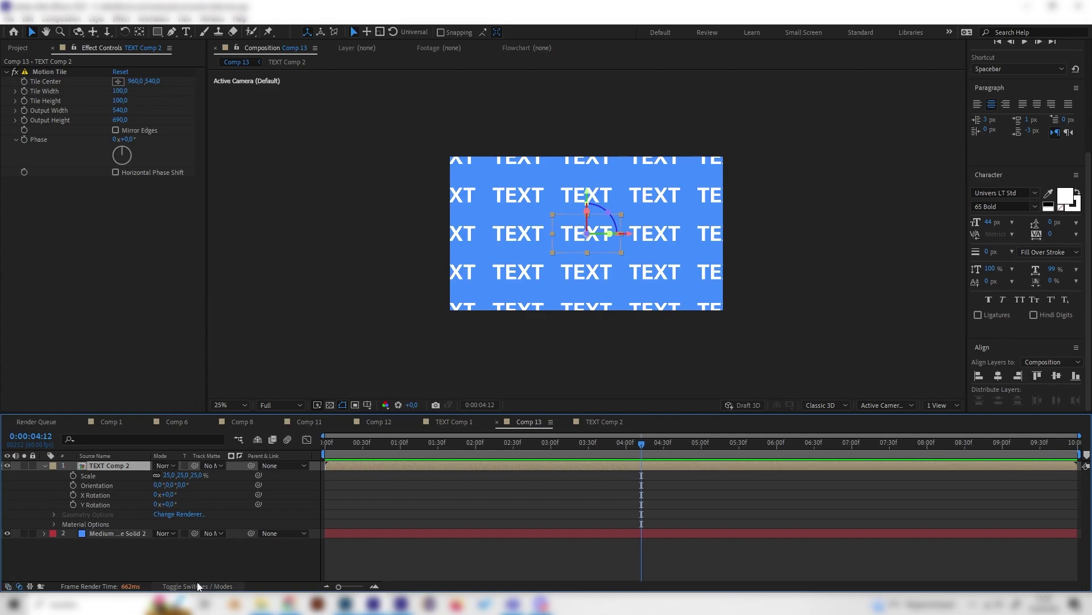
{"action": "left_click", "coordinate": [199, 586]}
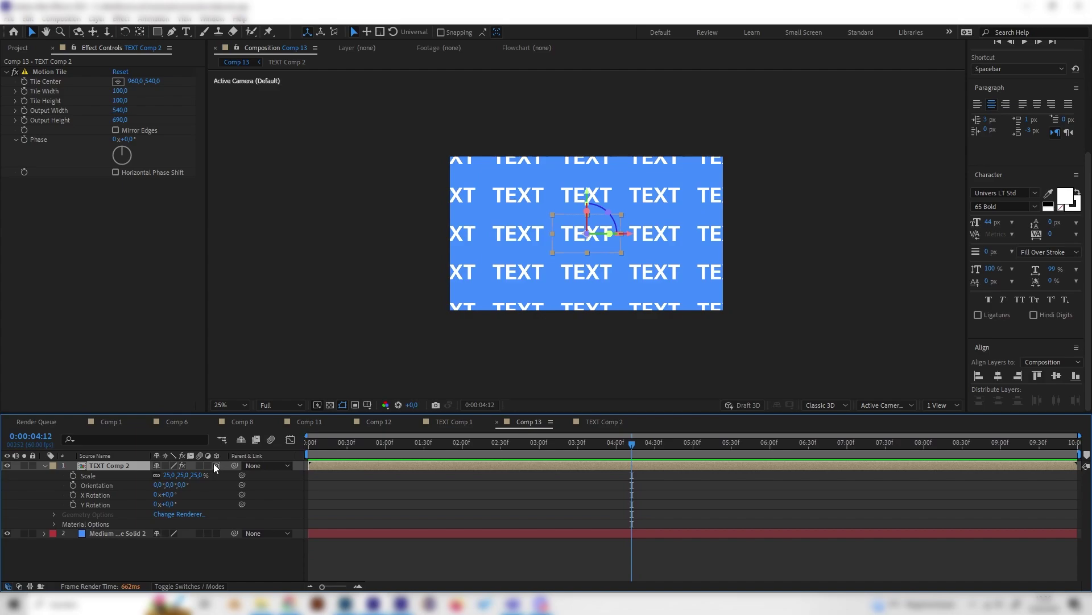
Move the current time to 2:11 and reselect the TEXT Comp 2 layer
{"action": "left_click_drag", "start_coordinate": [405, 448], "coordinate": [477, 447]}
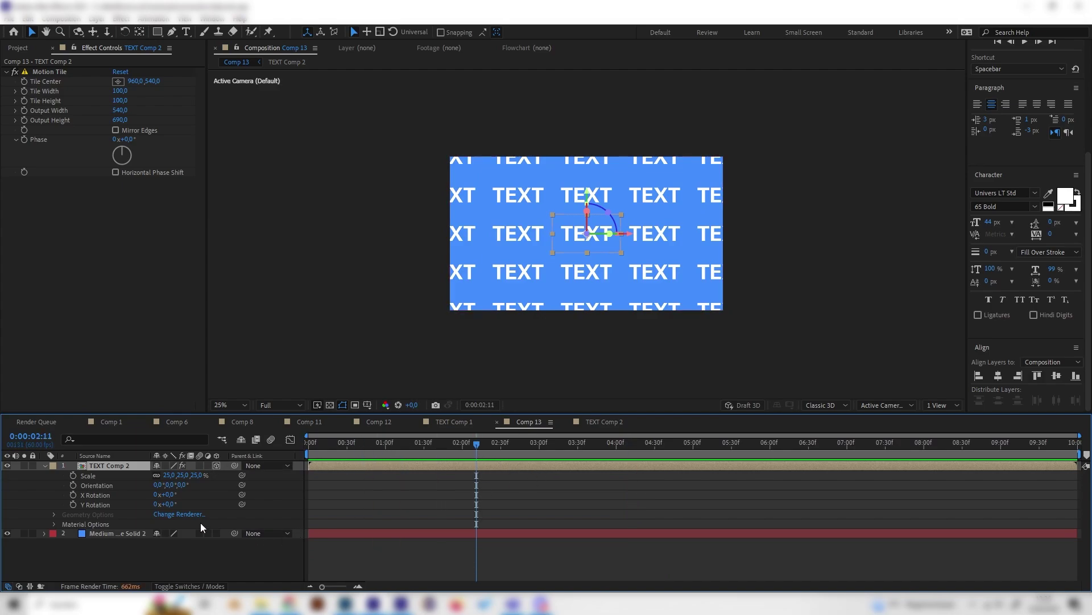
{"action": "left_click", "coordinate": [182, 475]}
{"action": "left_click", "coordinate": [203, 560]}
{"action": "left_click", "coordinate": [113, 467]}
Tilt TEXT Comp 2 to X −45°, Y −20° and set Motion Tile output to 960×1240
{"action": "key", "text": "r"}
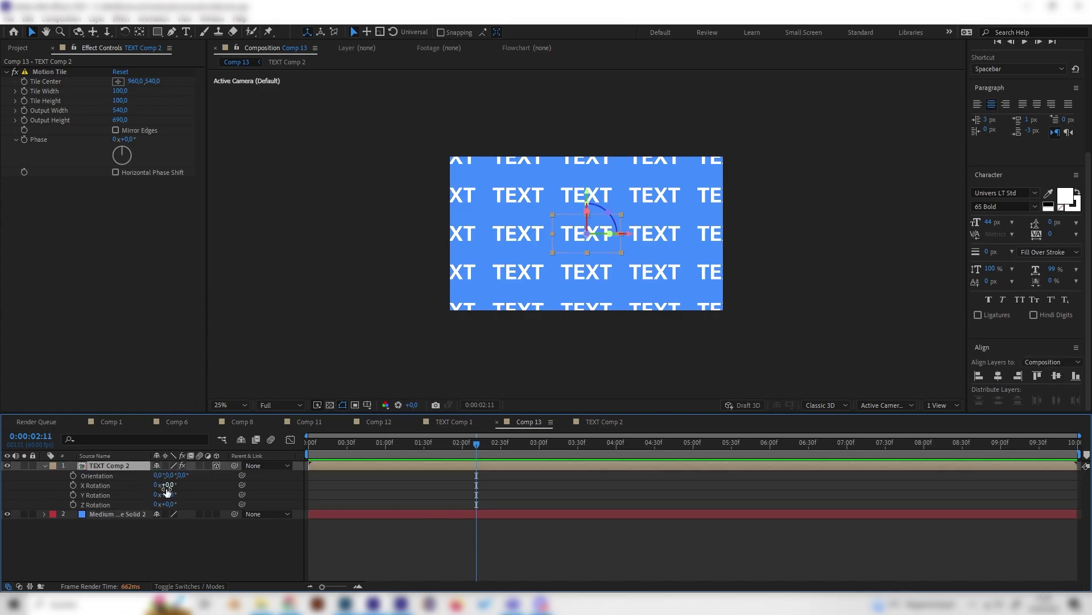
{"action": "mouse_move", "coordinate": [169, 485]}
{"action": "left_mouse_down"}
{"action": "mouse_move", "coordinate": [186, 489]}
{"action": "mouse_move", "coordinate": [137, 482]}
{"action": "mouse_move", "coordinate": [174, 497]}
{"action": "mouse_move", "coordinate": [165, 497]}
{"action": "left_mouse_up"}
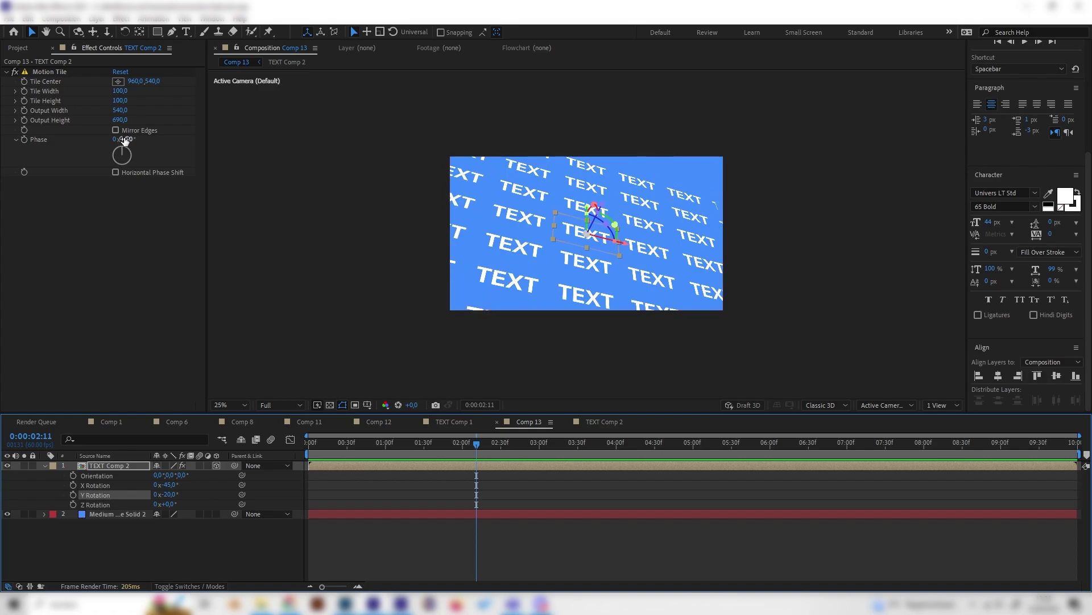
{"action": "mouse_move", "coordinate": [120, 120]}
{"action": "left_mouse_down"}
{"action": "mouse_move", "coordinate": [152, 119]}
{"action": "mouse_move", "coordinate": [127, 110]}
{"action": "mouse_move", "coordinate": [136, 114]}
{"action": "left_mouse_up"}
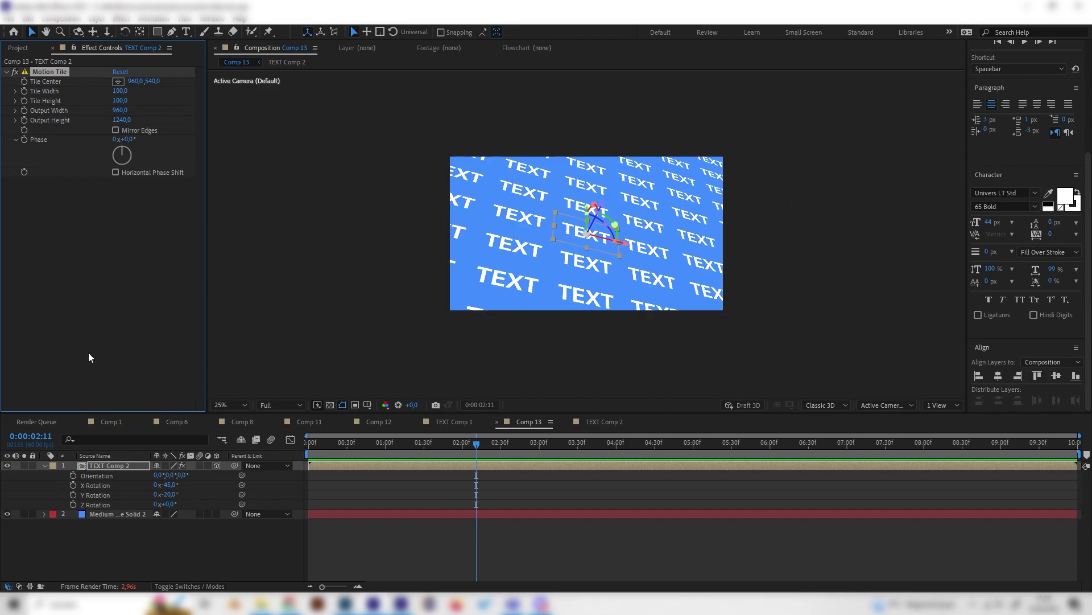
{"action": "left_click_drag", "start_coordinate": [490, 455], "coordinate": [312, 449]}
{"action": "left_click", "coordinate": [146, 465]}
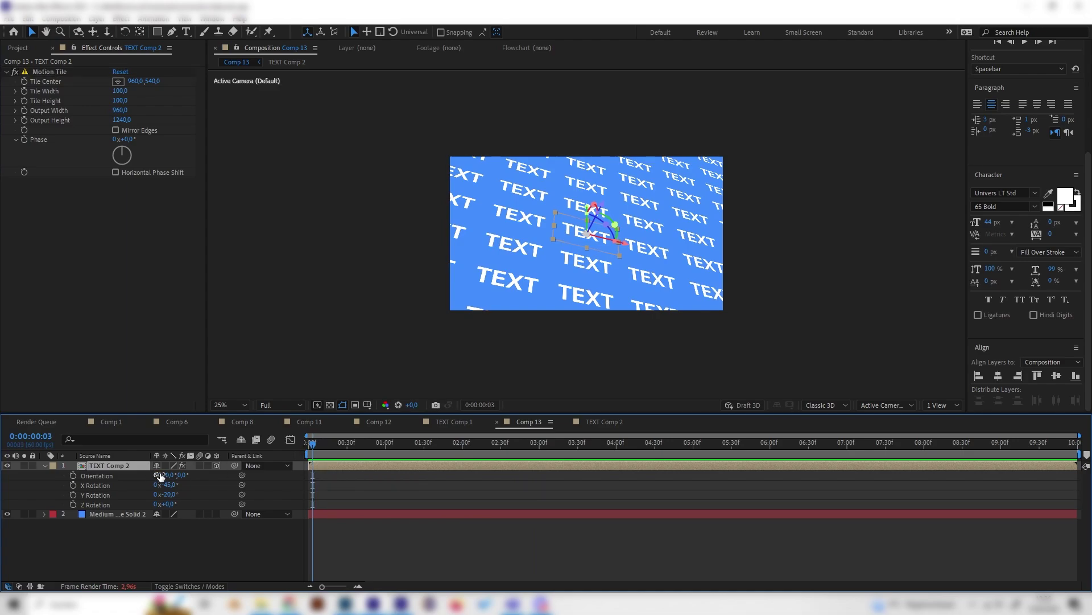
Keyframe TEXT Comp 2's Position from 960,540,0 at the start to 1517,540,0 at 2:30
{"action": "key", "text": "p"}
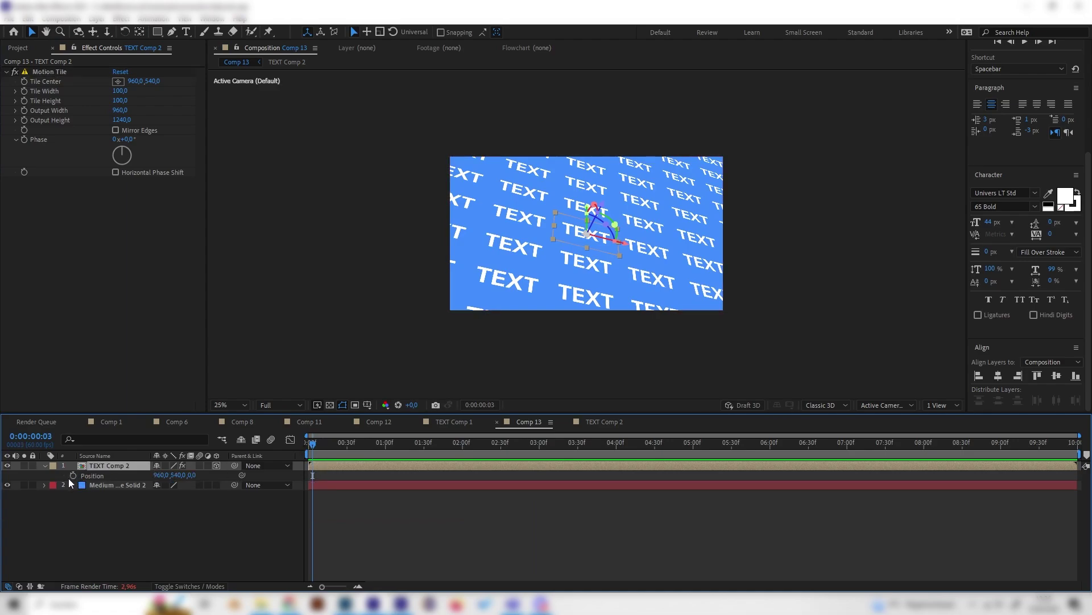
{"action": "left_click", "coordinate": [73, 475]}
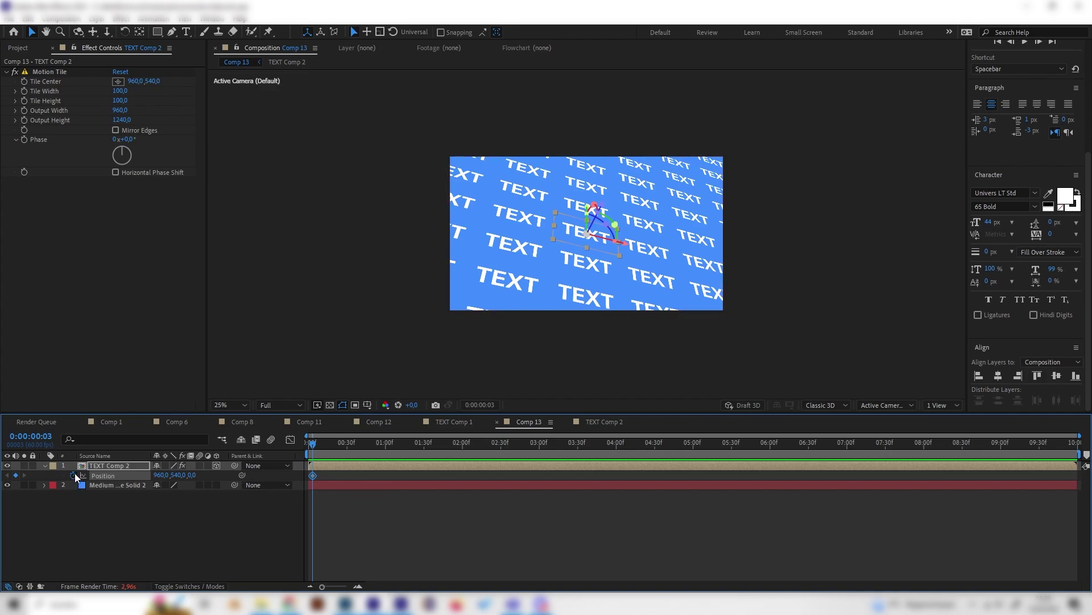
{"action": "mouse_move", "coordinate": [495, 445]}
{"action": "left_mouse_down"}
{"action": "mouse_move", "coordinate": [450, 444]}
{"action": "mouse_move", "coordinate": [572, 443]}
{"action": "mouse_move", "coordinate": [501, 446]}
{"action": "left_mouse_up"}
{"action": "left_click_drag", "start_coordinate": [156, 479], "coordinate": [497, 501]}
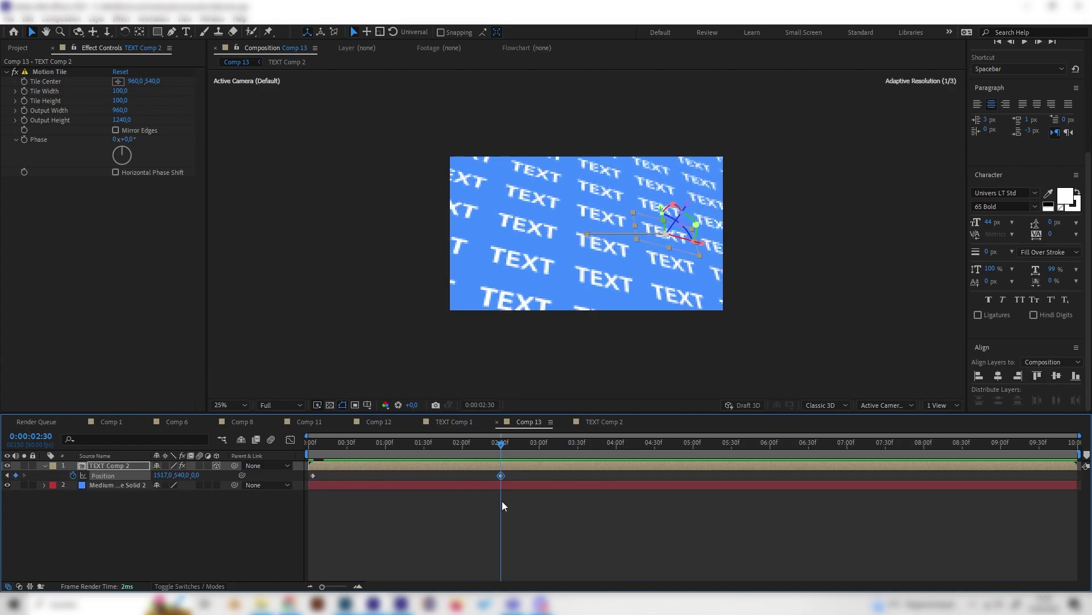
{"action": "left_click_drag", "start_coordinate": [500, 442], "coordinate": [349, 443]}
{"action": "key", "text": "Home"}
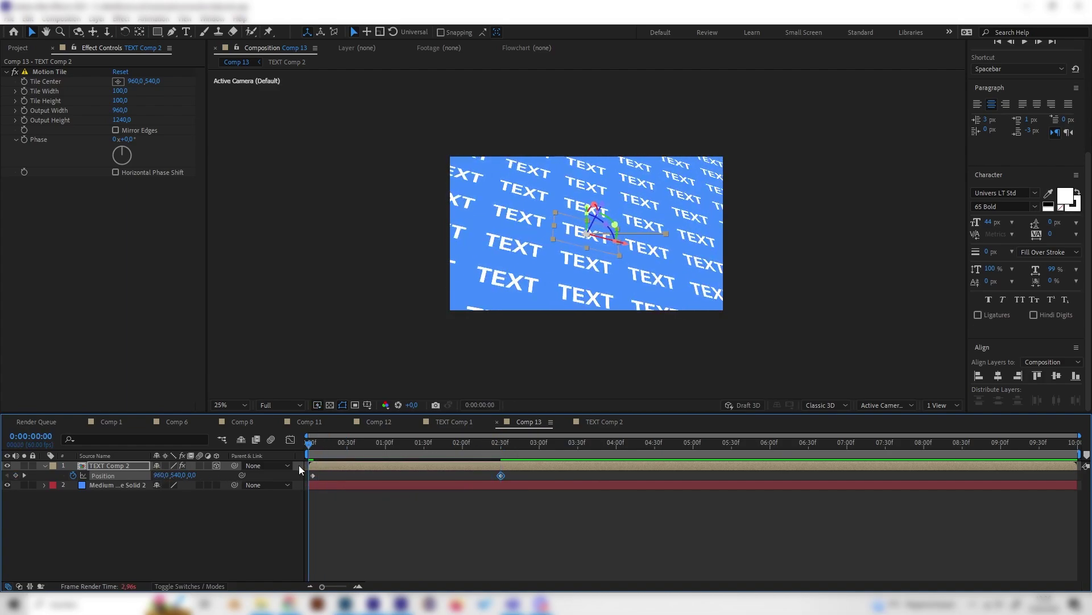